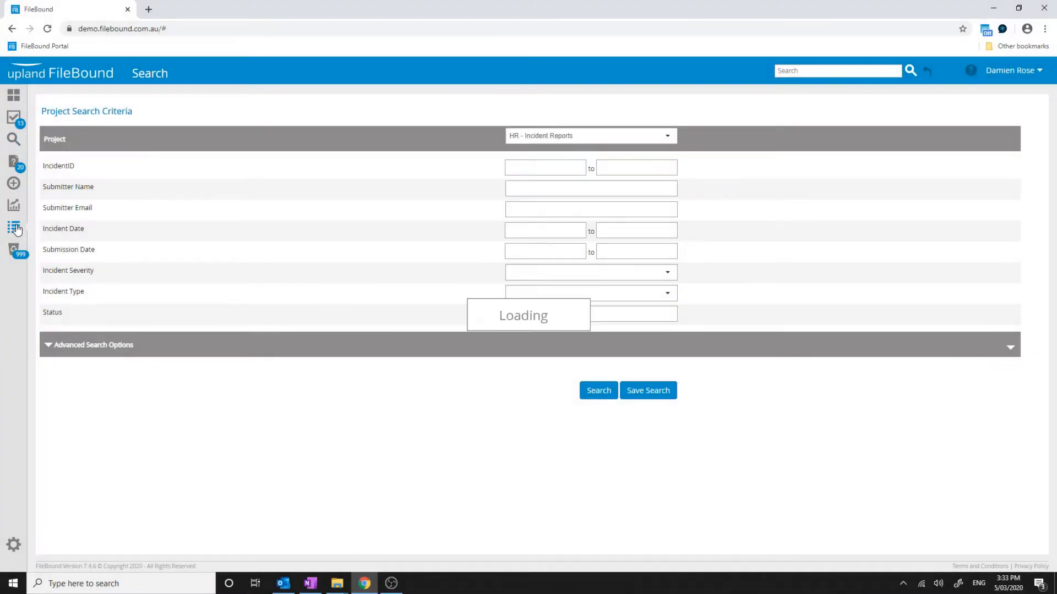
Open the HR - Incident Reports form and enter the submitter's name and email address
{"action": "left_click", "coordinate": [13, 226]}
{"action": "left_click", "coordinate": [208, 105]}
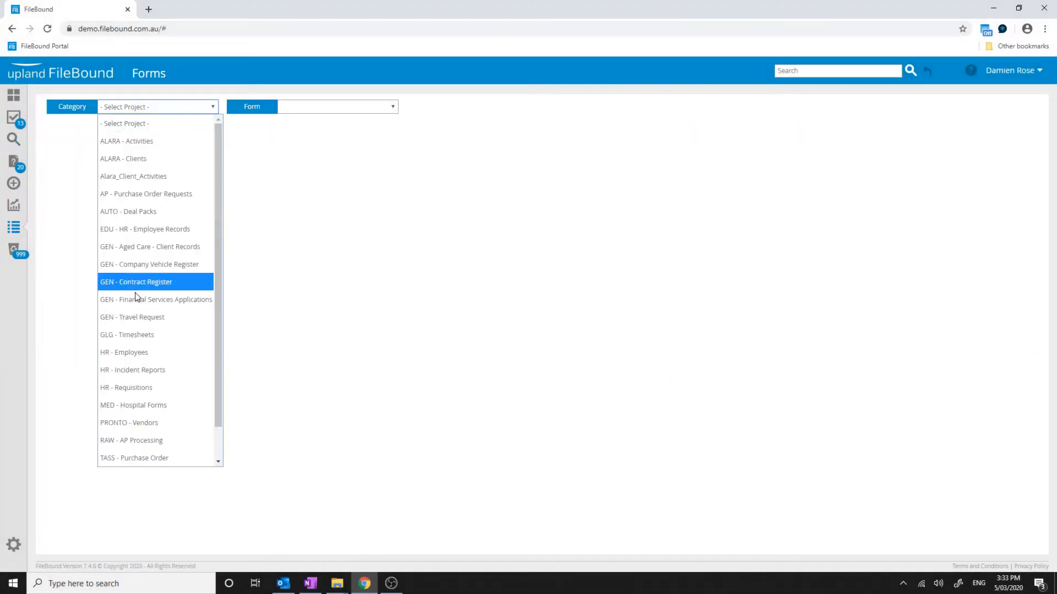
{"action": "left_click", "coordinate": [132, 370]}
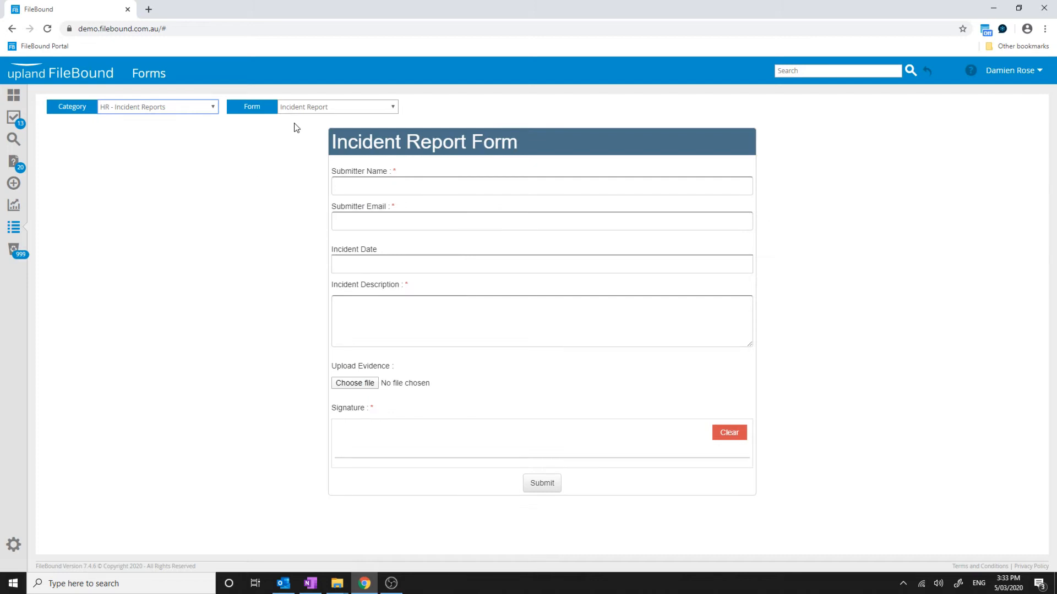
{"action": "left_click", "coordinate": [376, 185]}
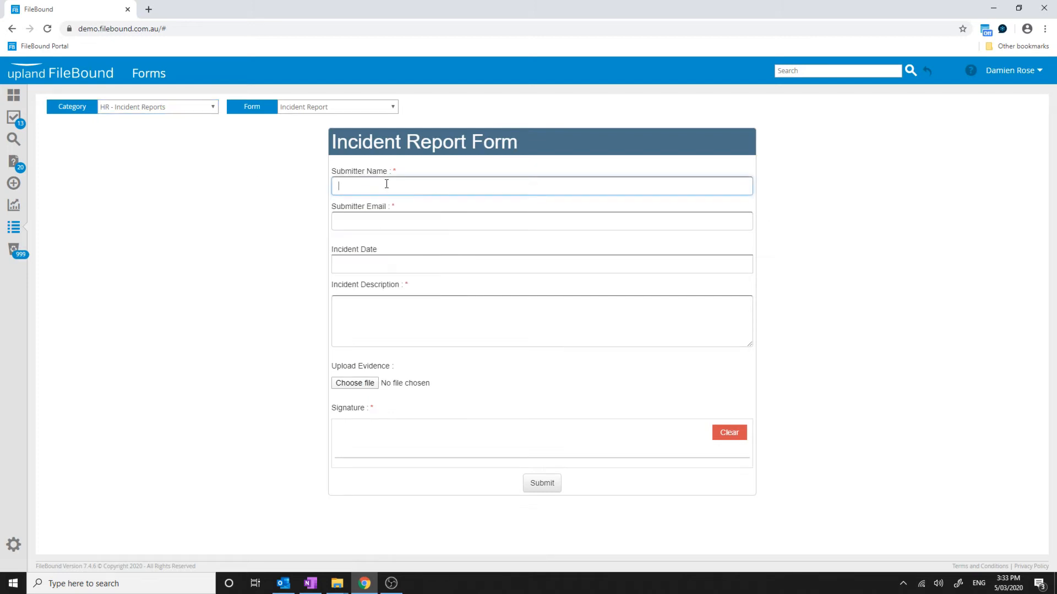
{"action": "type", "text": "Joe Bloggs"}
{"action": "key", "text": "Tab"}
{"action": "type", "text": "te"}
{"action": "key", "text": "BackSpace"}
{"action": "key", "text": "BackSpace"}
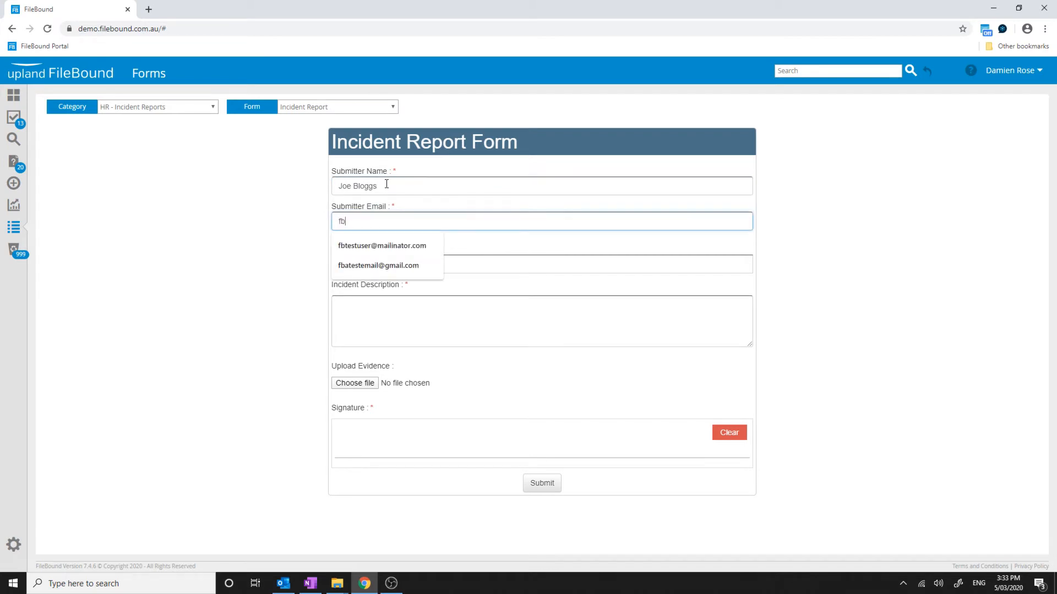
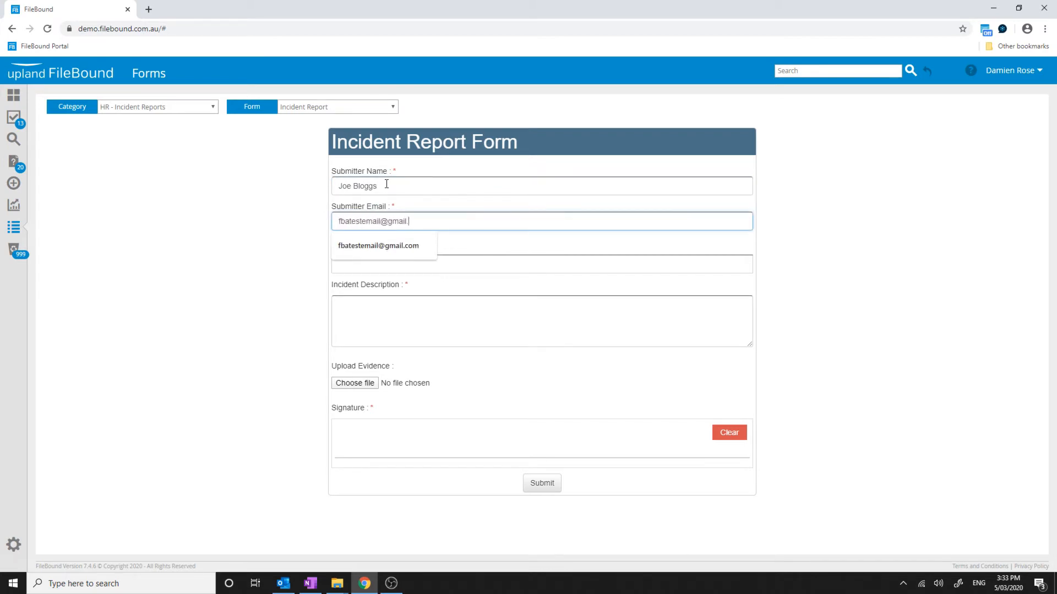
Date the incident 04/03/2020, describe the small shock while removing toast, sign and submit
{"action": "left_click", "coordinate": [397, 264]}
{"action": "left_click", "coordinate": [389, 339]}
{"action": "left_click", "coordinate": [389, 306]}
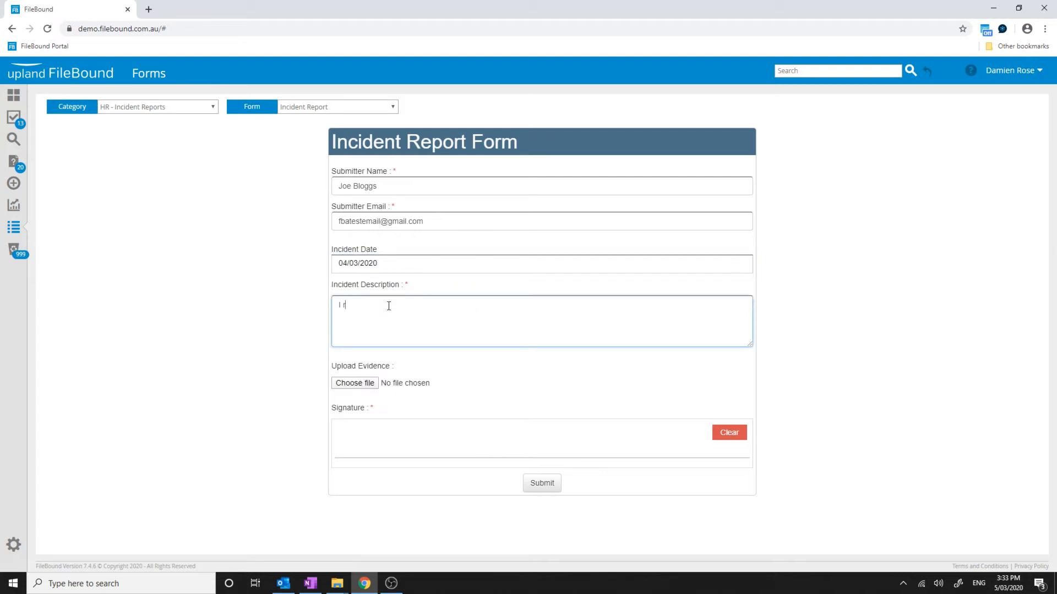
{"action": "type", "text": "I received a small shock whene removing my toast from the toaster with a knife."}
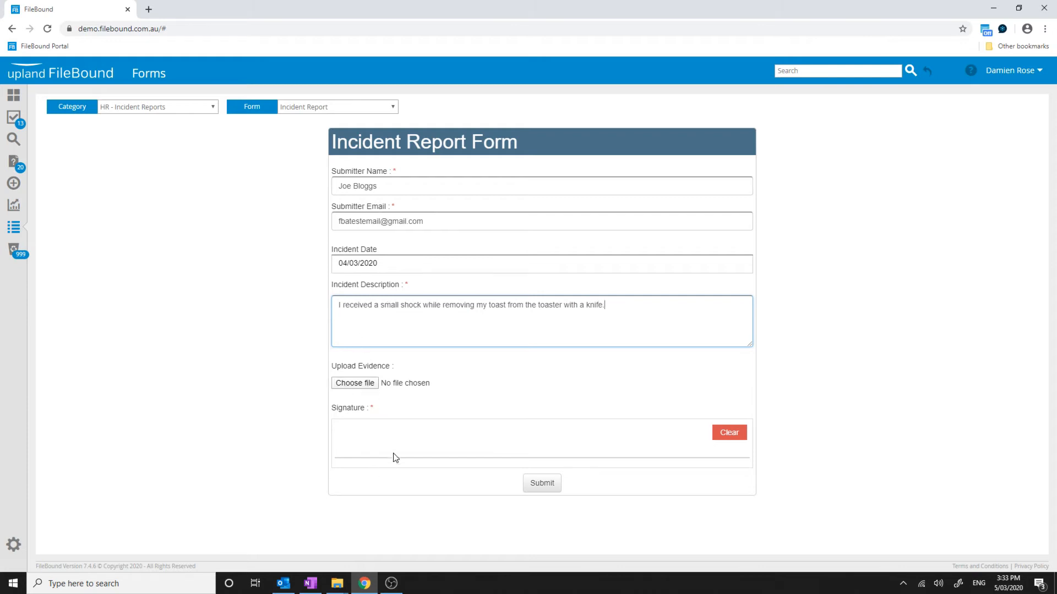
{"action": "mouse_move", "coordinate": [401, 432]}
{"action": "left_mouse_down"}
{"action": "mouse_move", "coordinate": [381, 444]}
{"action": "mouse_move", "coordinate": [427, 460]}
{"action": "mouse_move", "coordinate": [535, 441]}
{"action": "mouse_move", "coordinate": [550, 450]}
{"action": "left_mouse_up"}
{"action": "left_click", "coordinate": [544, 483]}
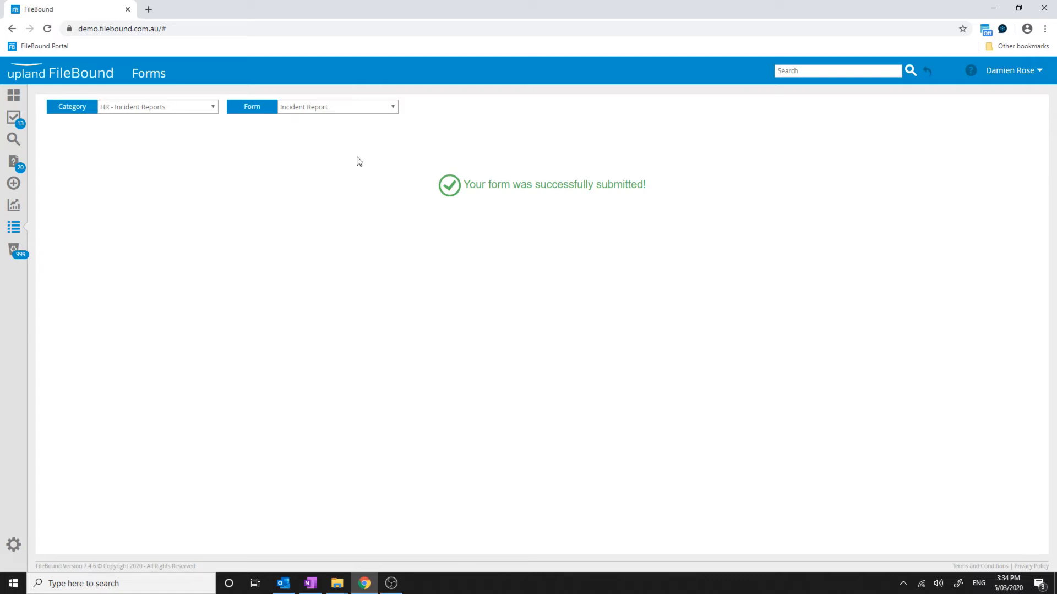
Open the new report from the Incident Review assignments as file 10 in Web Viewer
{"action": "left_click", "coordinate": [13, 117]}
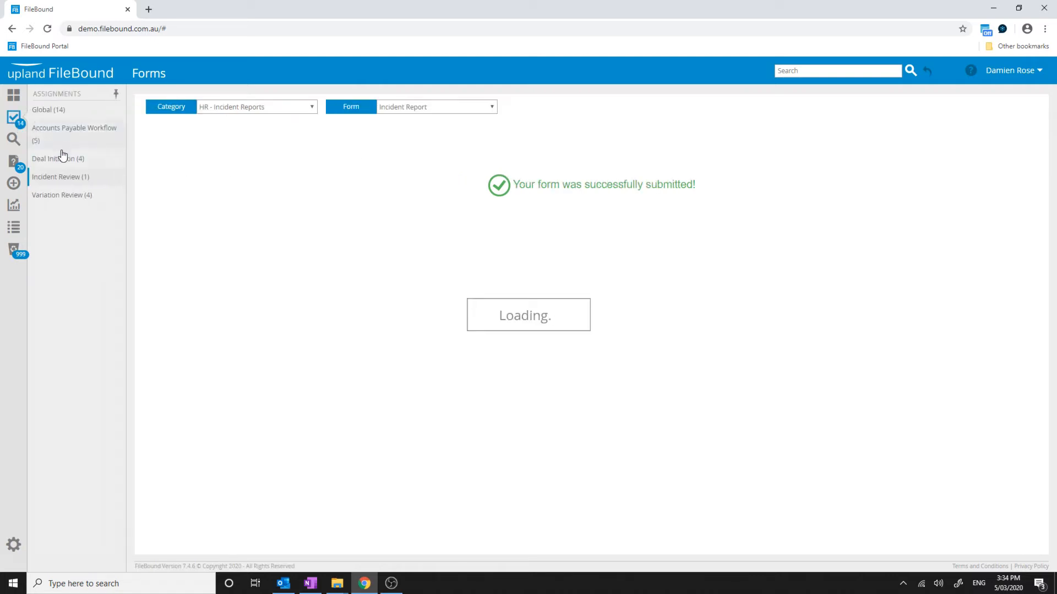
{"action": "left_click", "coordinate": [60, 170]}
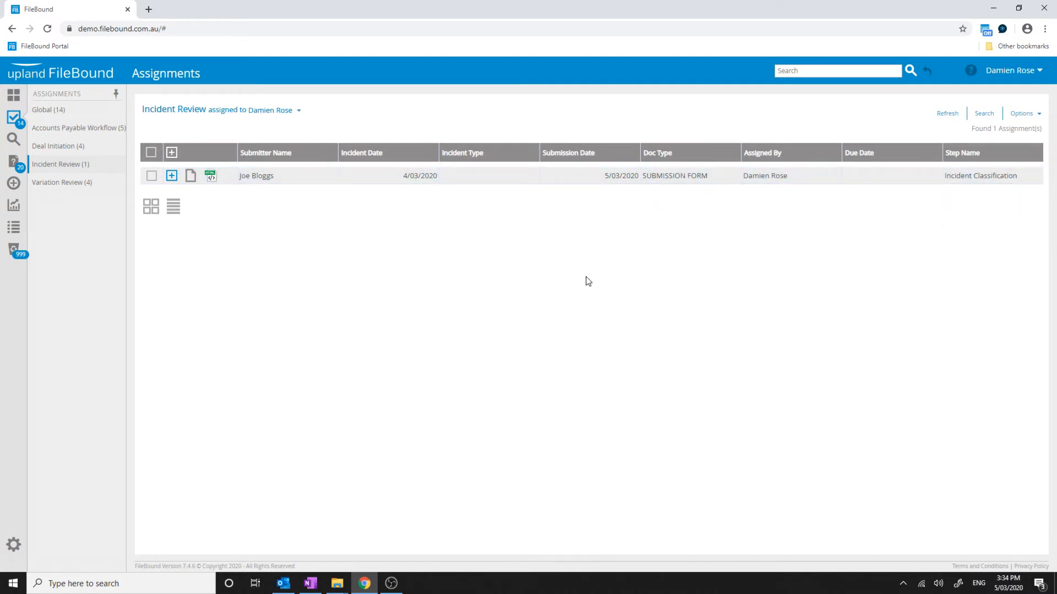
{"action": "left_click", "coordinate": [190, 176]}
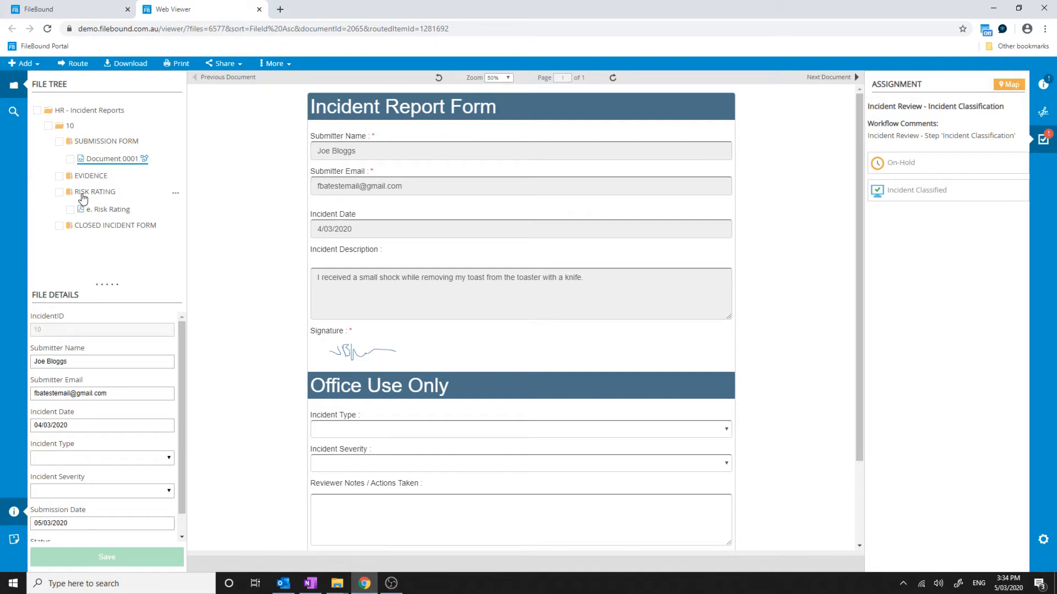
Review the e. Risk Rating matrix, then return to Document 0001, the incident report form
{"action": "left_click", "coordinate": [110, 211]}
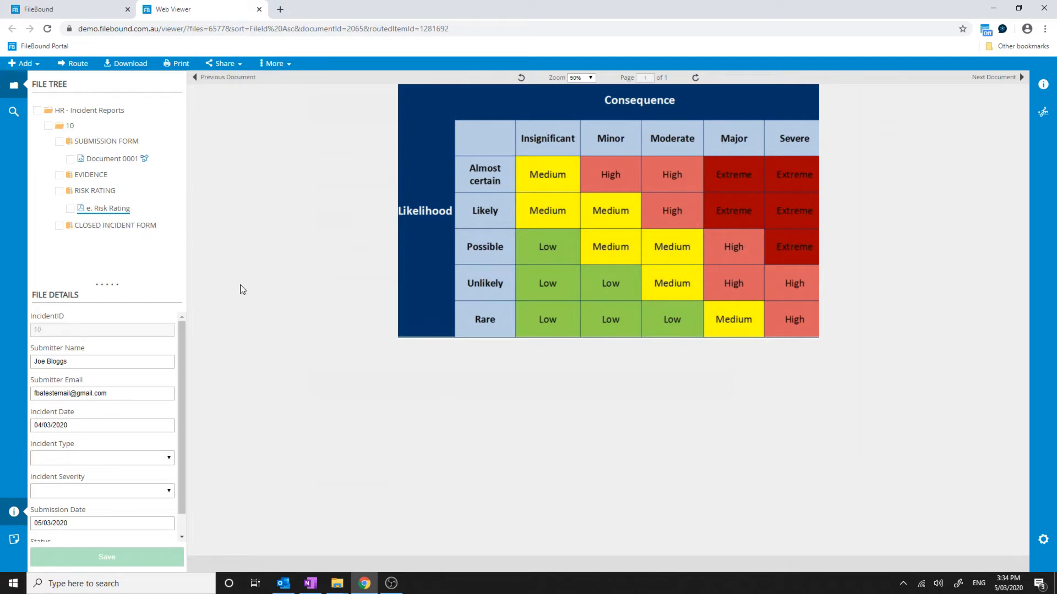
{"action": "left_click_drag", "start_coordinate": [180, 331], "coordinate": [180, 359]}
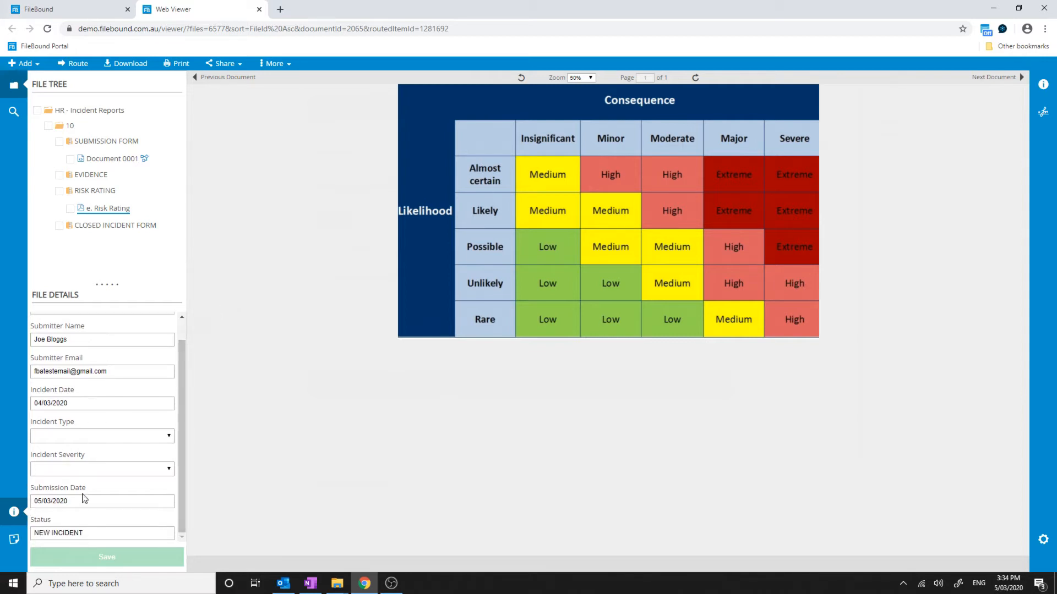
{"action": "scroll", "coordinate": [180, 423], "scroll_direction": "up", "scroll_amount": 1}
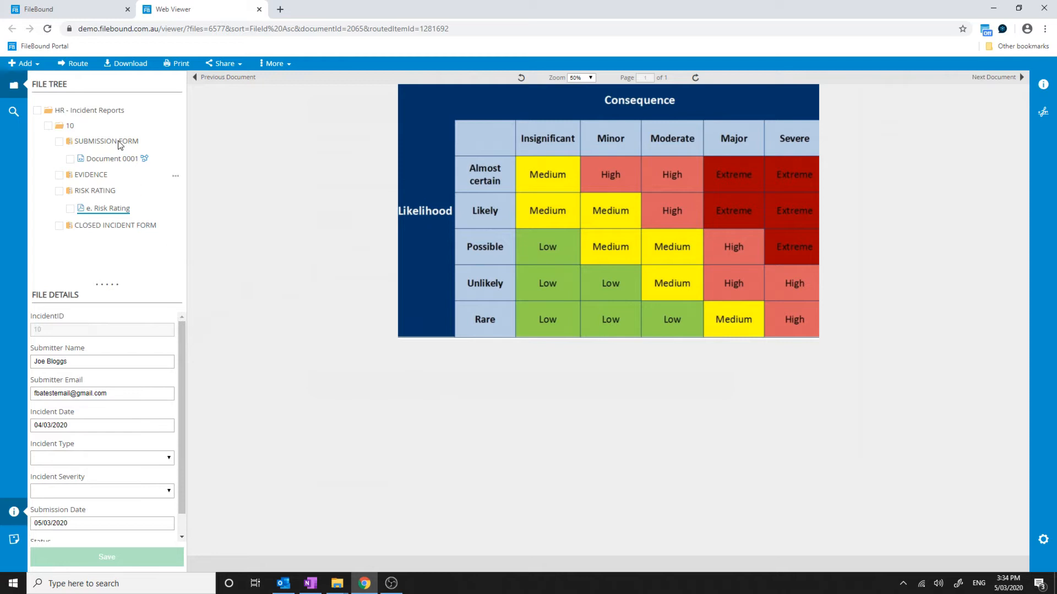
{"action": "left_click", "coordinate": [117, 159]}
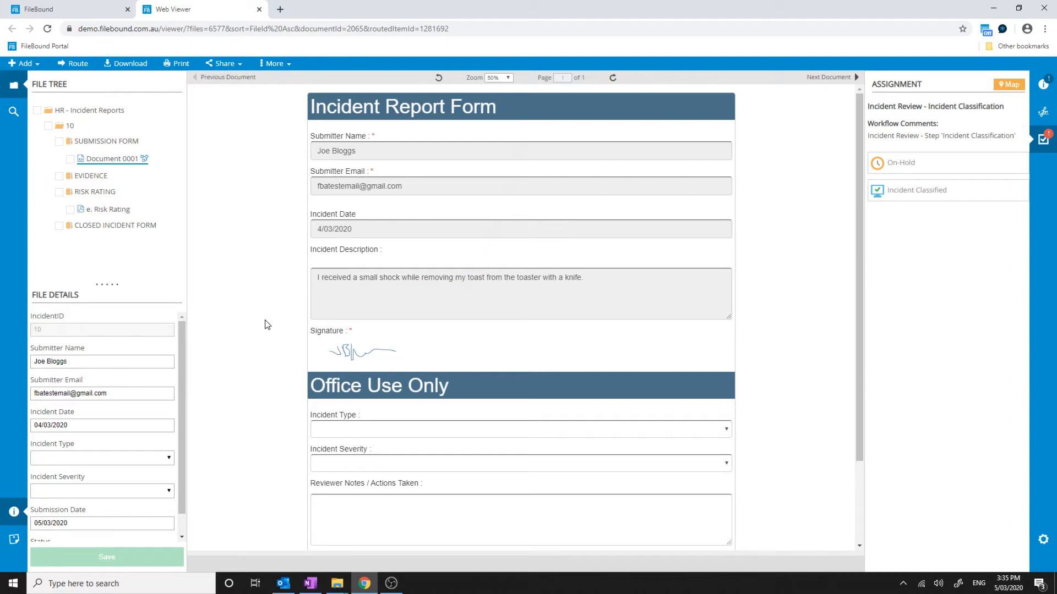
{"action": "scroll", "coordinate": [259, 342], "scroll_direction": "down", "scroll_amount": 3}
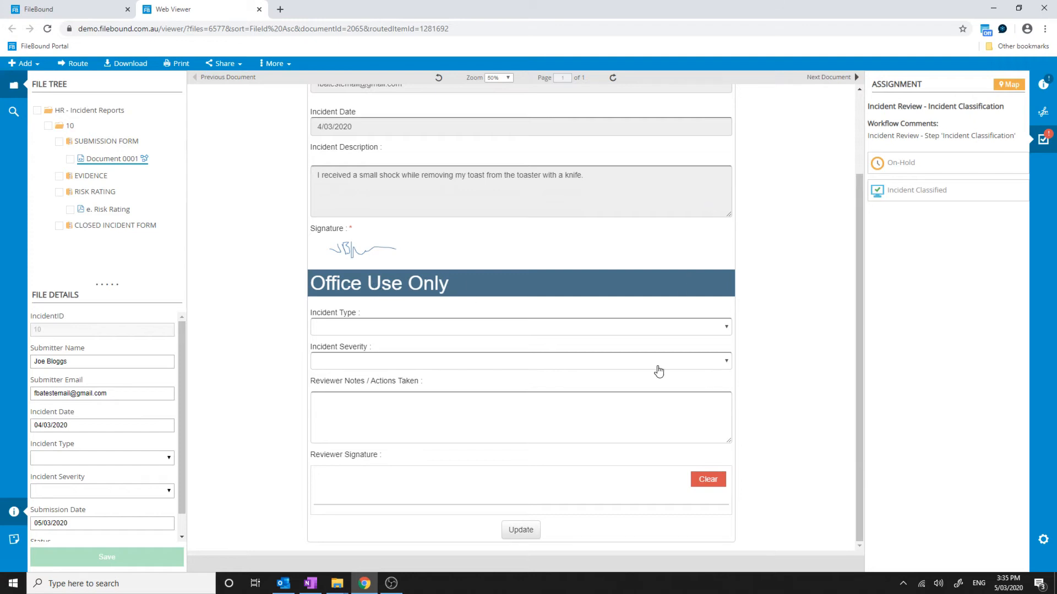
{"action": "scroll", "coordinate": [831, 209], "scroll_direction": "up", "scroll_amount": 3}
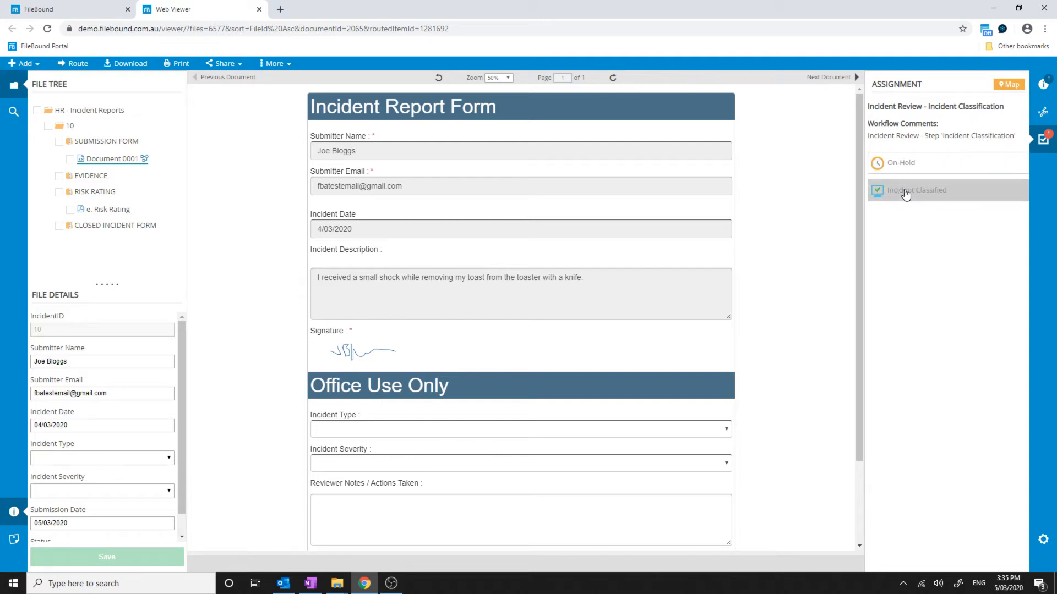
{"action": "left_click", "coordinate": [1042, 85]}
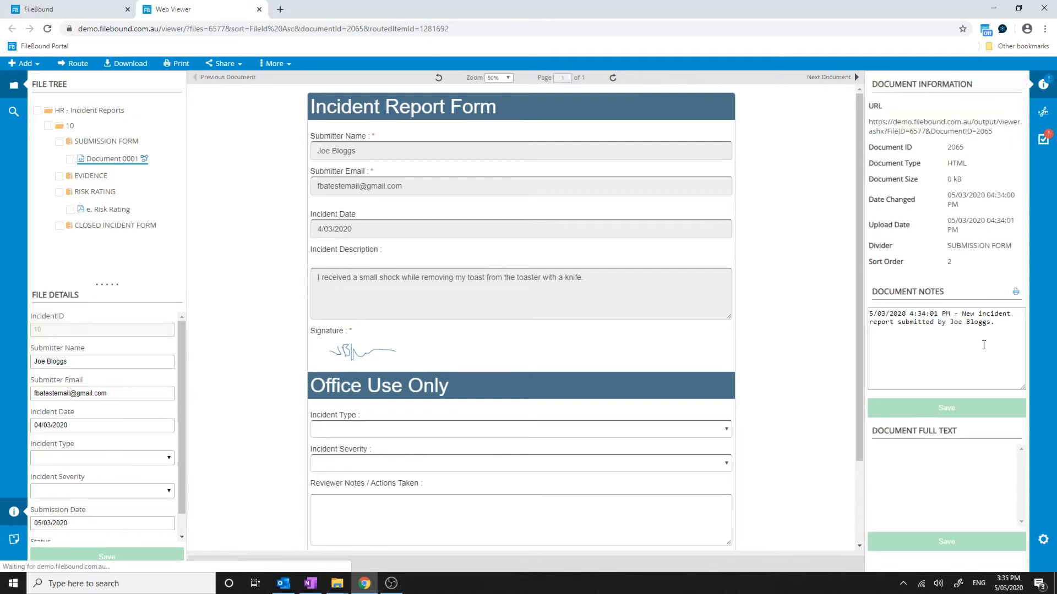
{"action": "left_click_drag", "start_coordinate": [996, 322], "coordinate": [869, 313]}
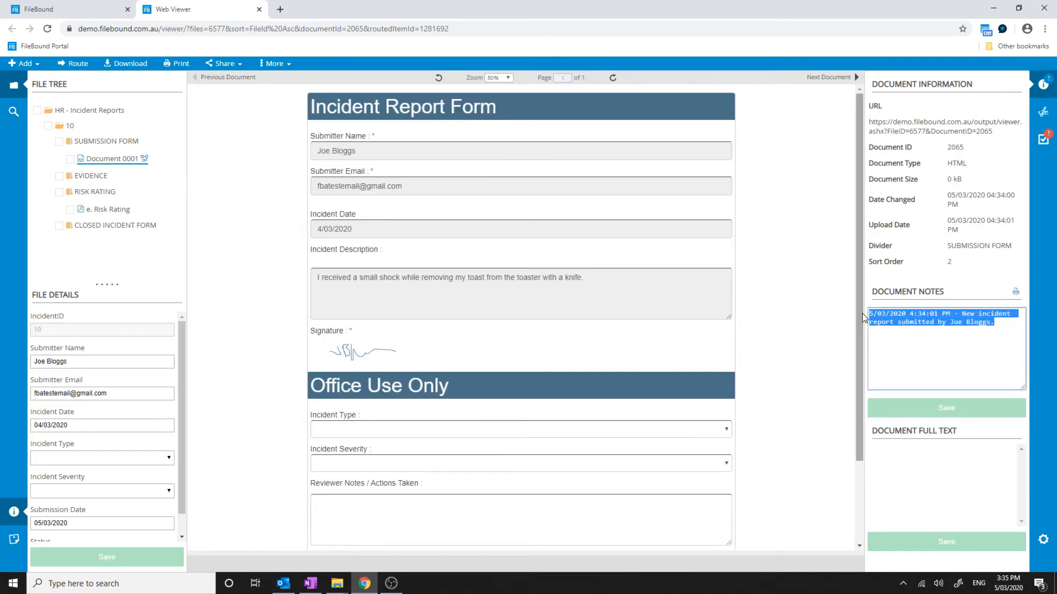
{"action": "left_click", "coordinate": [906, 332]}
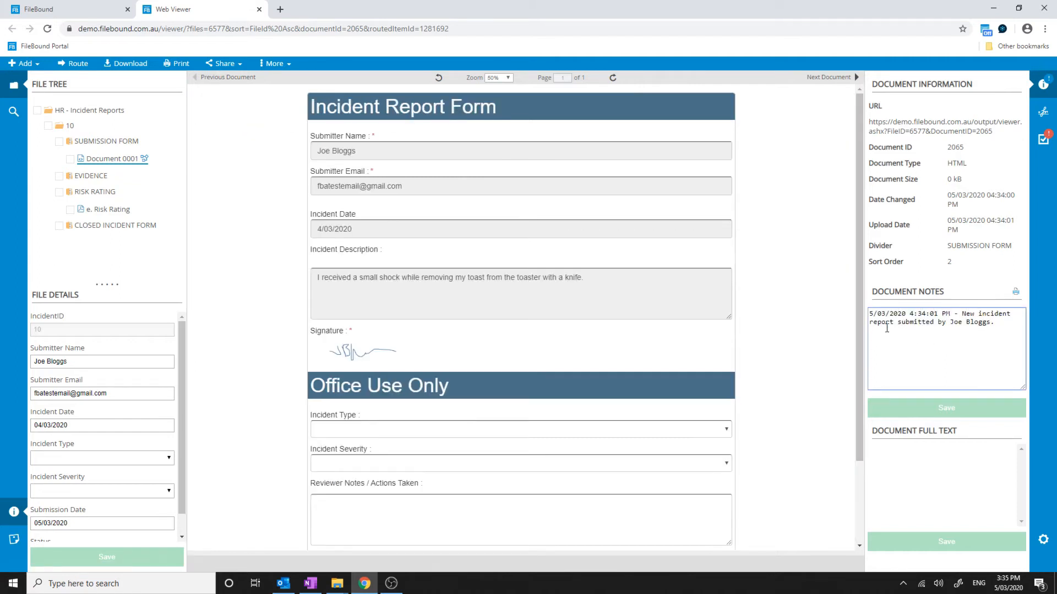
{"action": "left_click_drag", "start_coordinate": [995, 325], "coordinate": [870, 312]}
{"action": "left_click", "coordinate": [869, 331]}
{"action": "left_click", "coordinate": [1043, 139]}
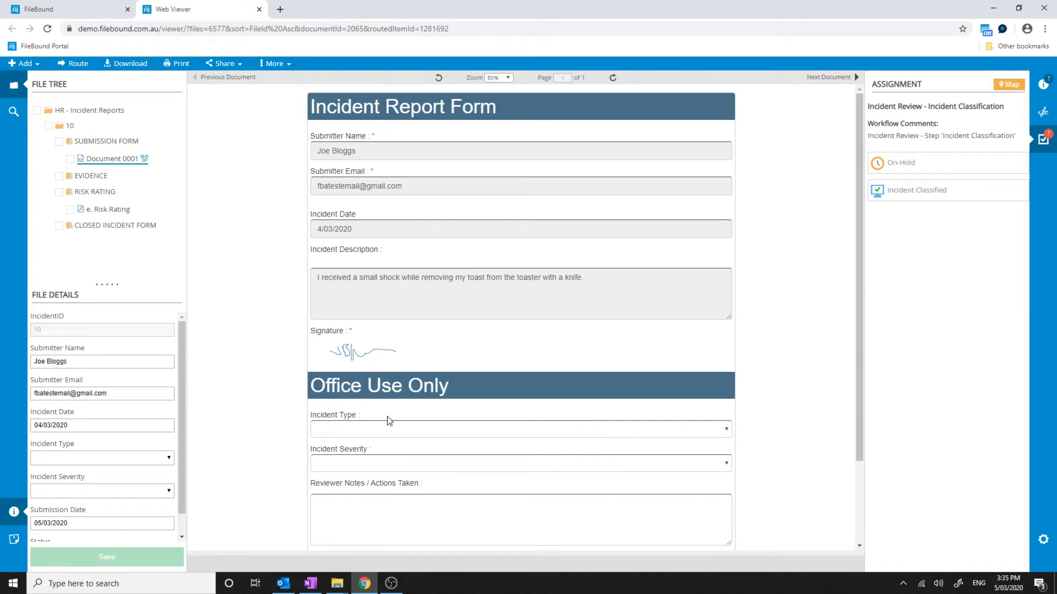
Set Incident Type to Dangerous electrical events and Severity to Moderate
{"action": "left_click", "coordinate": [400, 434]}
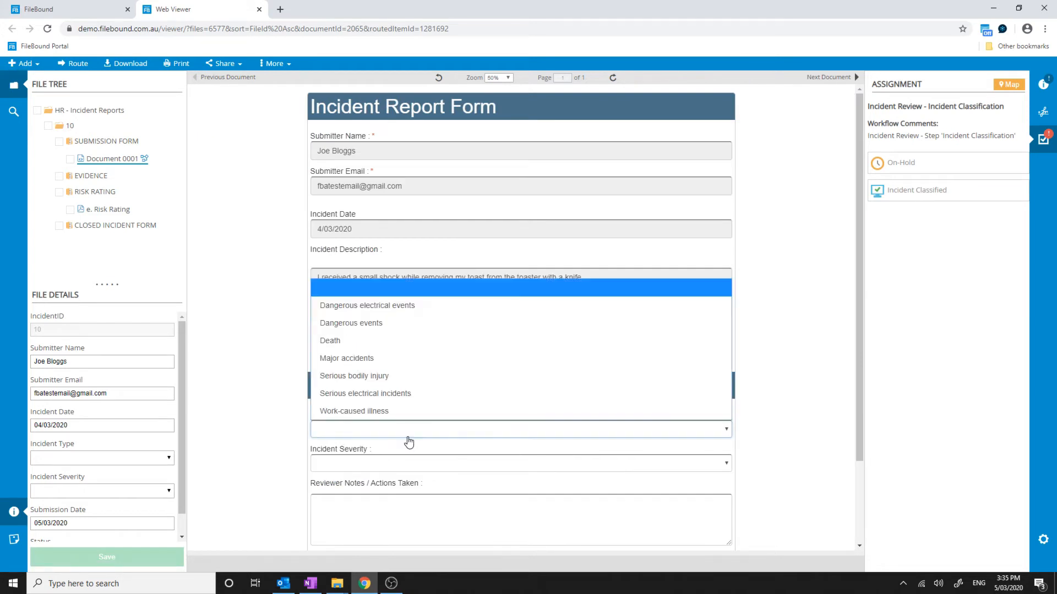
{"action": "left_click", "coordinate": [384, 304]}
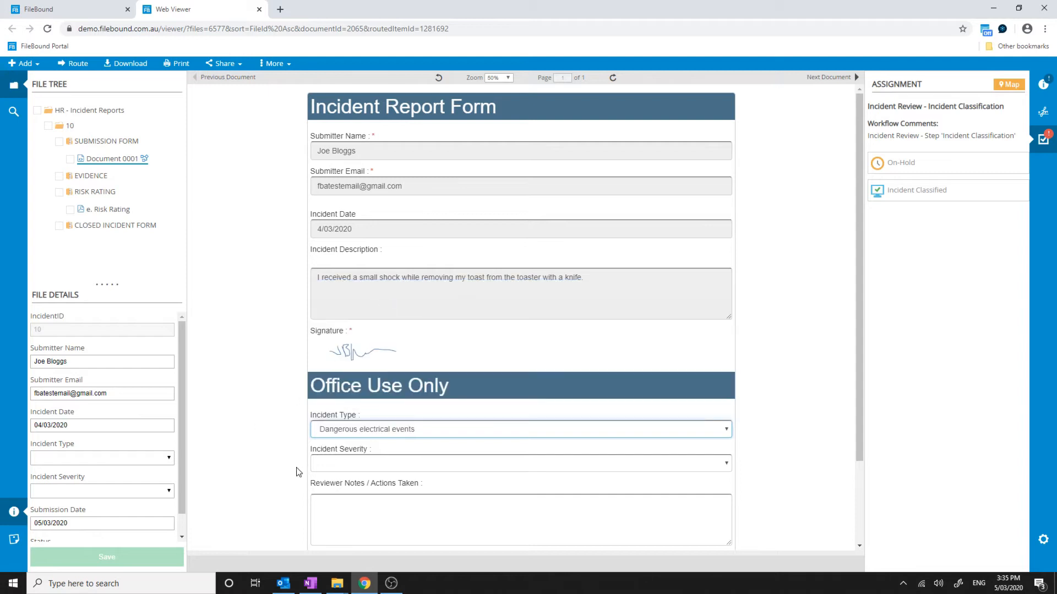
{"action": "left_click", "coordinate": [367, 464]}
{"action": "left_click", "coordinate": [365, 412]}
Save the classified form and move the incident to the On-Hold step
{"action": "left_click", "coordinate": [239, 424]}
{"action": "scroll", "coordinate": [238, 424], "scroll_direction": "down", "scroll_amount": 2}
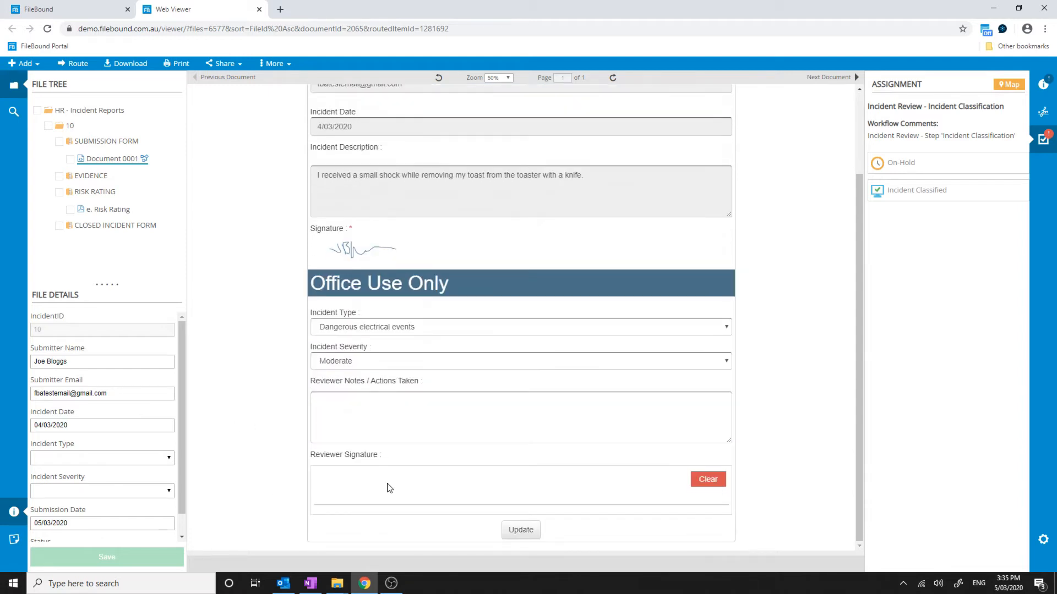
{"action": "left_click", "coordinate": [522, 530]}
{"action": "left_click", "coordinate": [636, 163]}
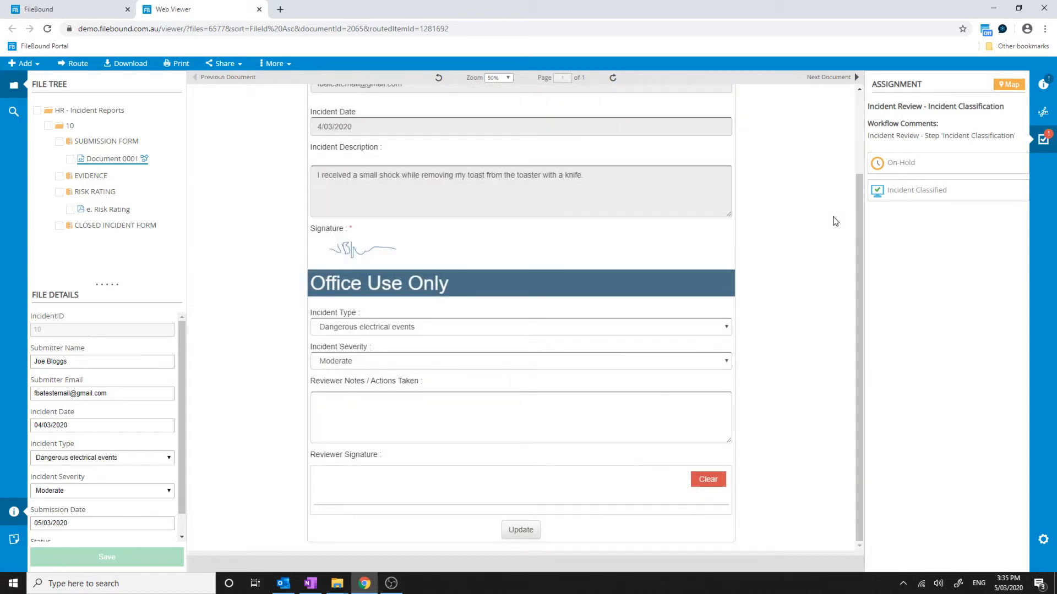
{"action": "left_click", "coordinate": [904, 166]}
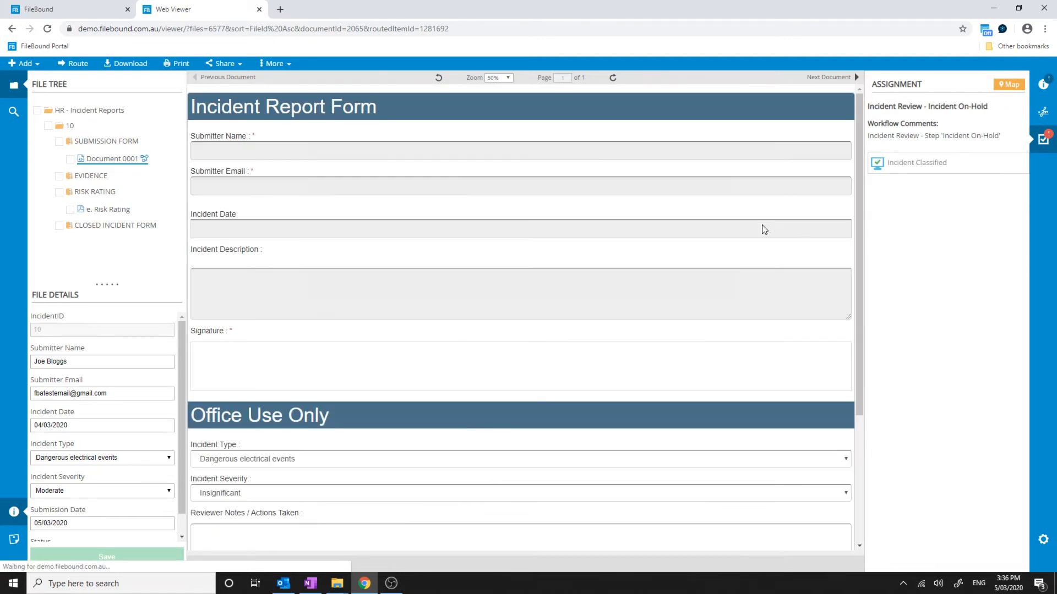
{"action": "left_click", "coordinate": [23, 63]}
Upload Sample-Medical-Certificate.jpg under the Evidence divider, then reopen Document 0001
{"action": "left_click", "coordinate": [34, 78]}
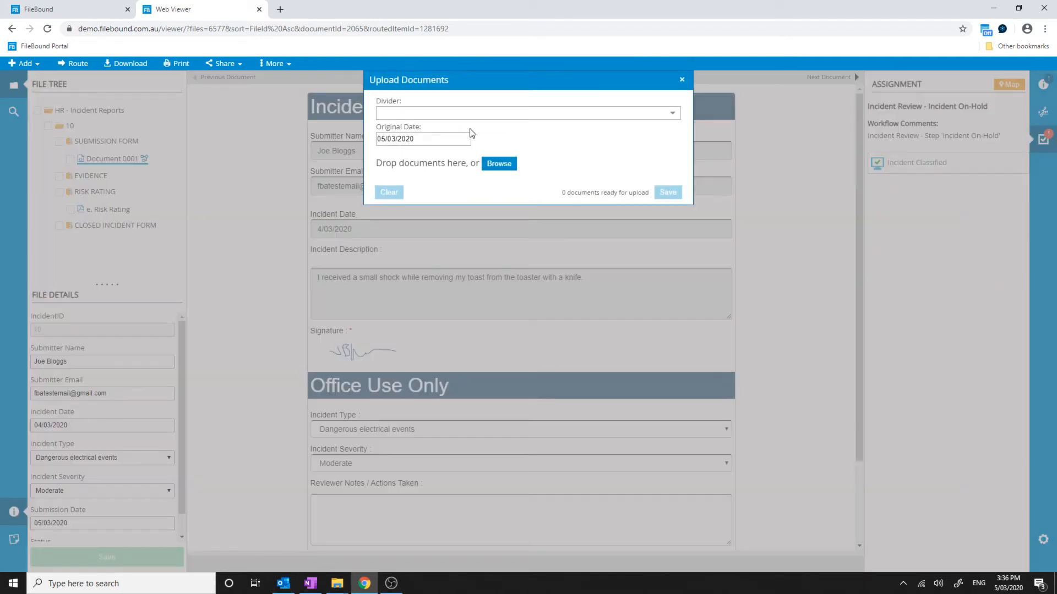
{"action": "left_click", "coordinate": [552, 114]}
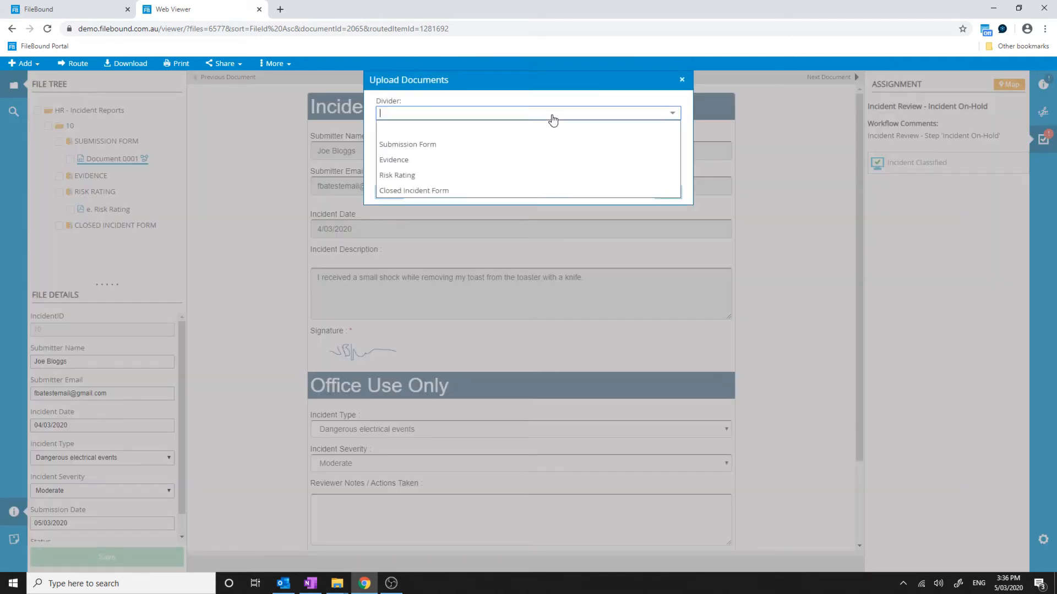
{"action": "left_click", "coordinate": [423, 160]}
{"action": "left_click", "coordinate": [498, 164]}
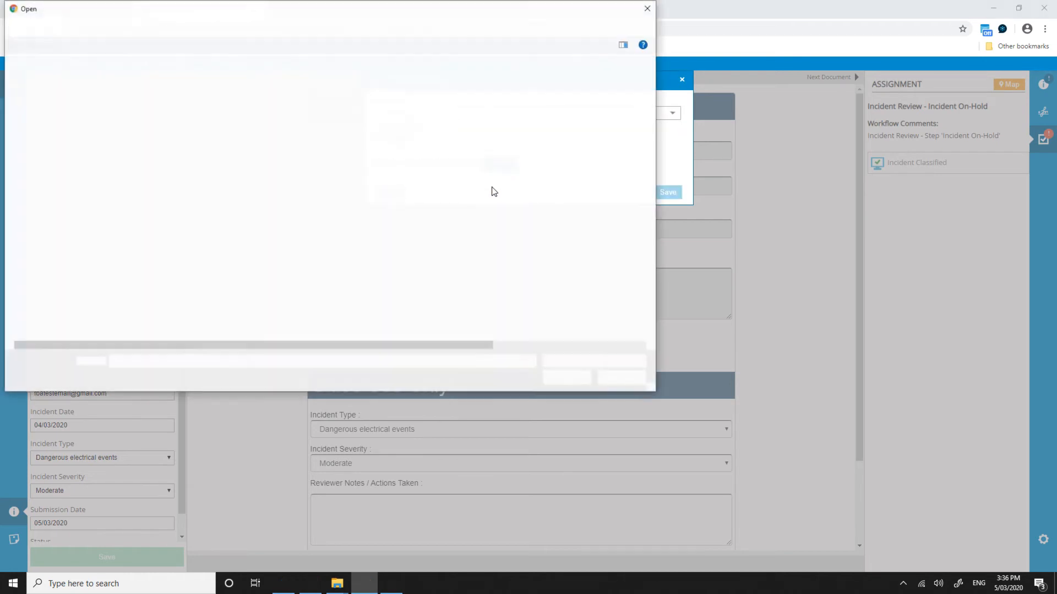
{"action": "left_click", "coordinate": [494, 192]}
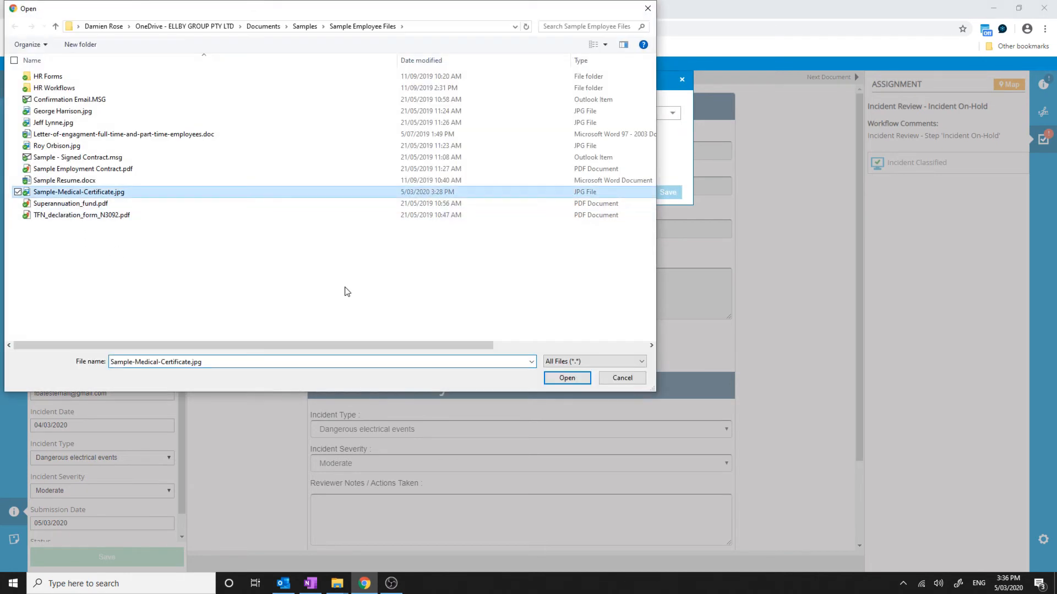
{"action": "left_click", "coordinate": [562, 380]}
{"action": "left_click", "coordinate": [667, 191]}
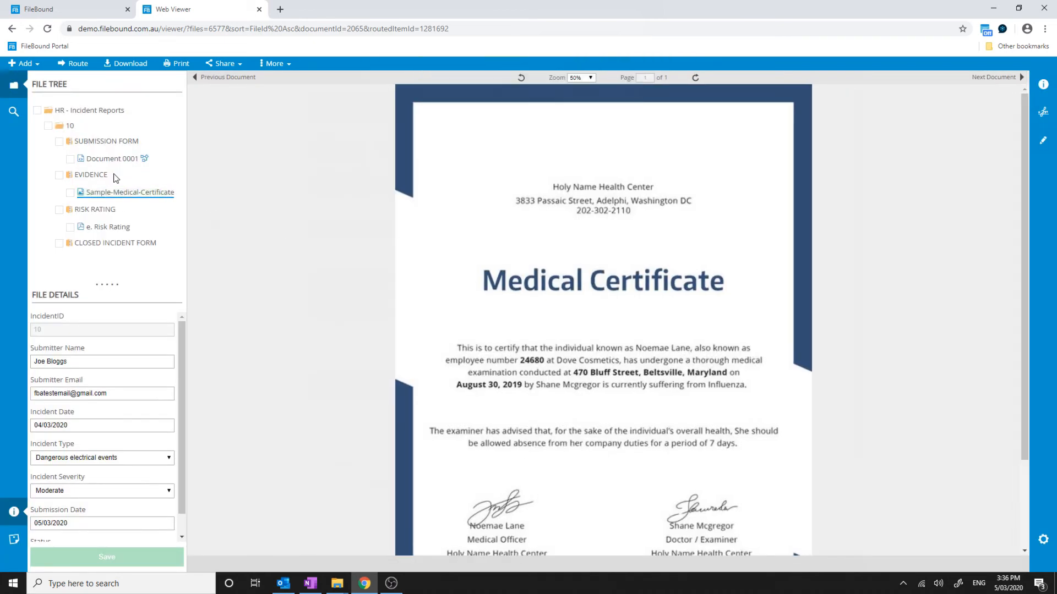
{"action": "left_click", "coordinate": [119, 159]}
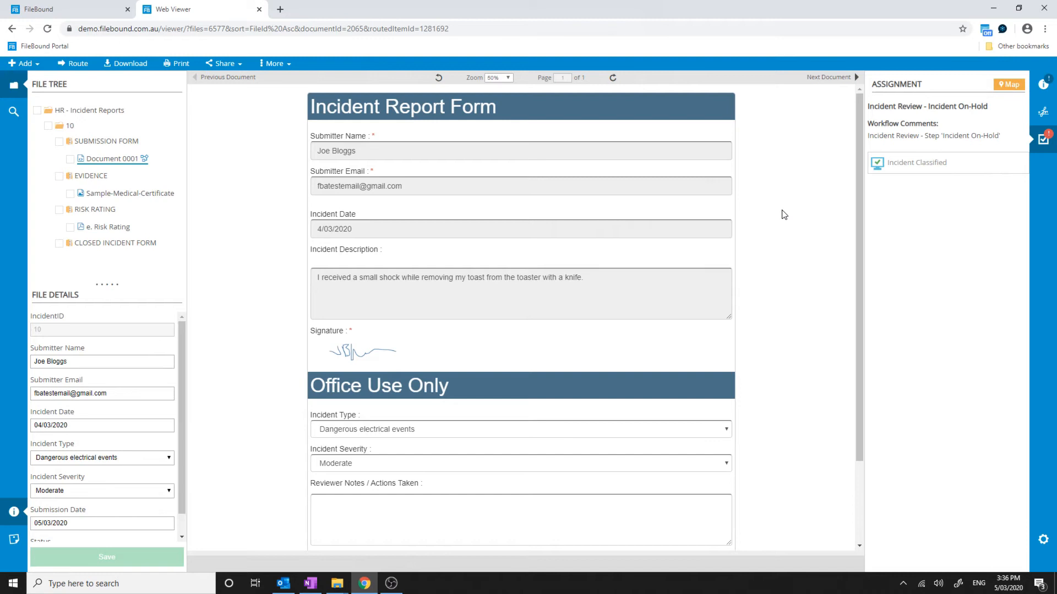
Mark the incident classified, change severity to Major, save, and route it to Review - Major
{"action": "left_click", "coordinate": [906, 164]}
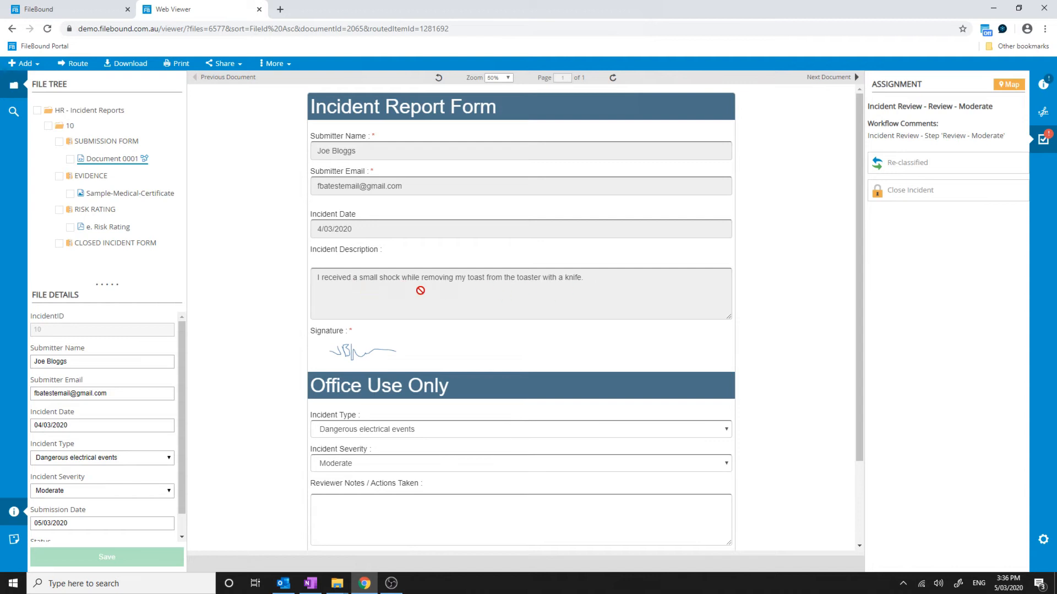
{"action": "left_click", "coordinate": [345, 462]}
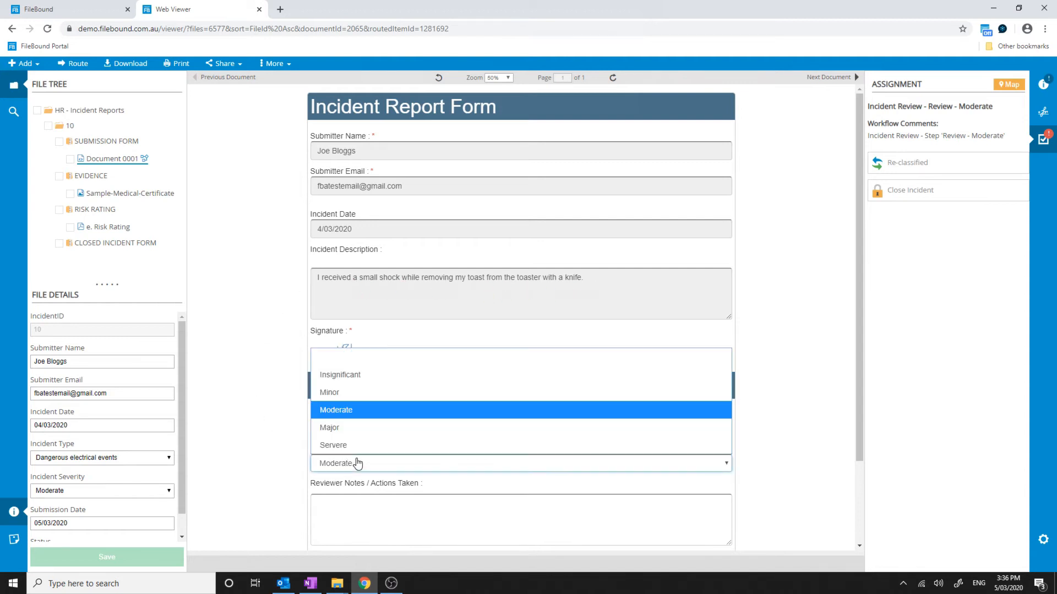
{"action": "left_click", "coordinate": [352, 427]}
{"action": "scroll", "coordinate": [259, 437], "scroll_direction": "down", "scroll_amount": 2}
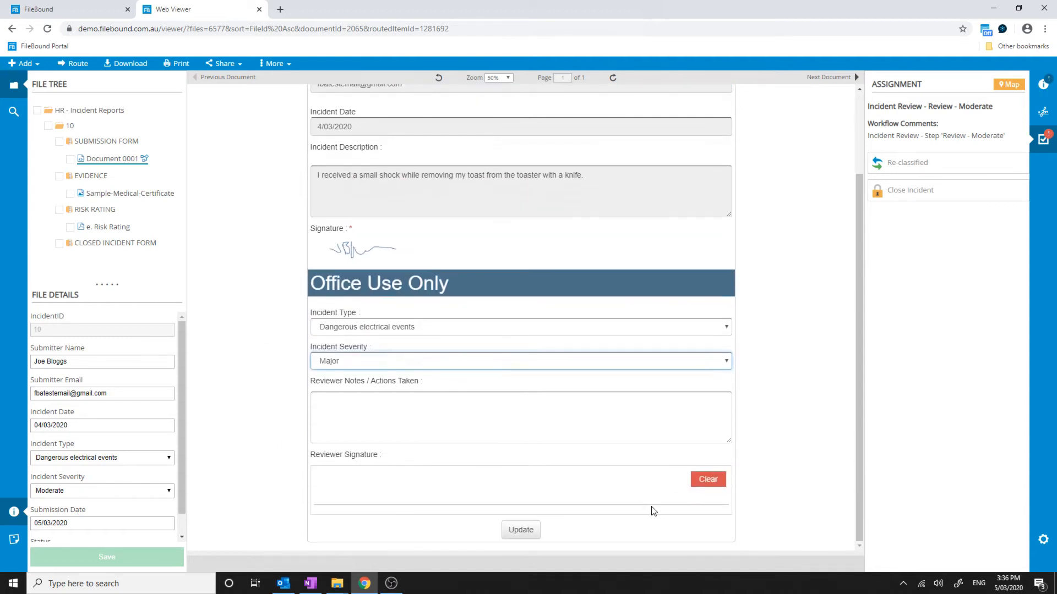
{"action": "left_click", "coordinate": [520, 529]}
{"action": "left_click", "coordinate": [640, 163]}
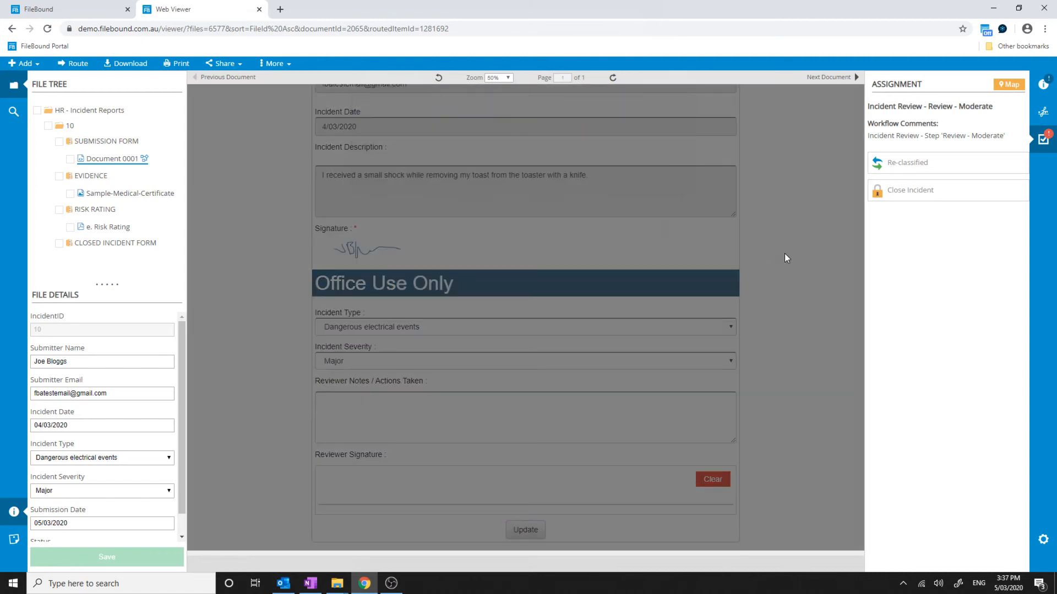
{"action": "left_click", "coordinate": [903, 170]}
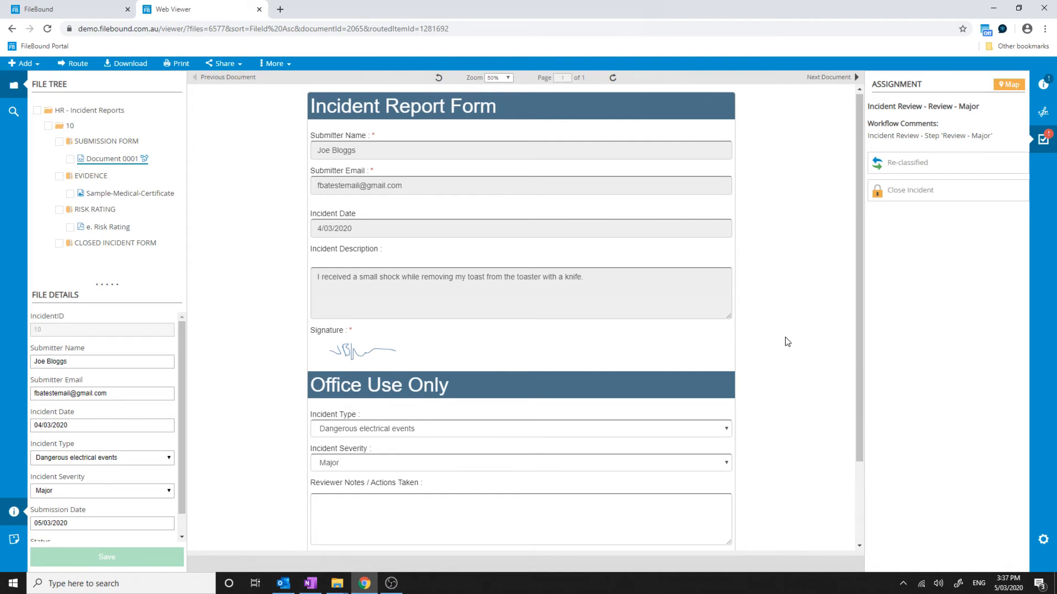
Write reviewer notes advising retraining and electrical safety
{"action": "scroll", "coordinate": [786, 340], "scroll_direction": "down", "scroll_amount": 2}
{"action": "left_click", "coordinate": [375, 414]}
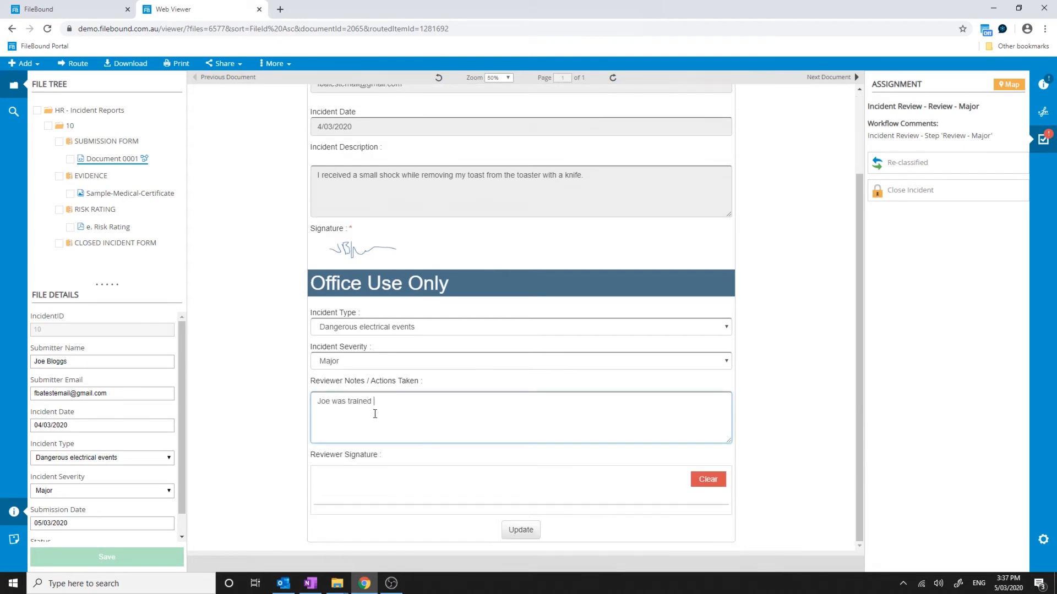
{"action": "type", "text": "again not to put objects into the toaster.  All staff advised"}
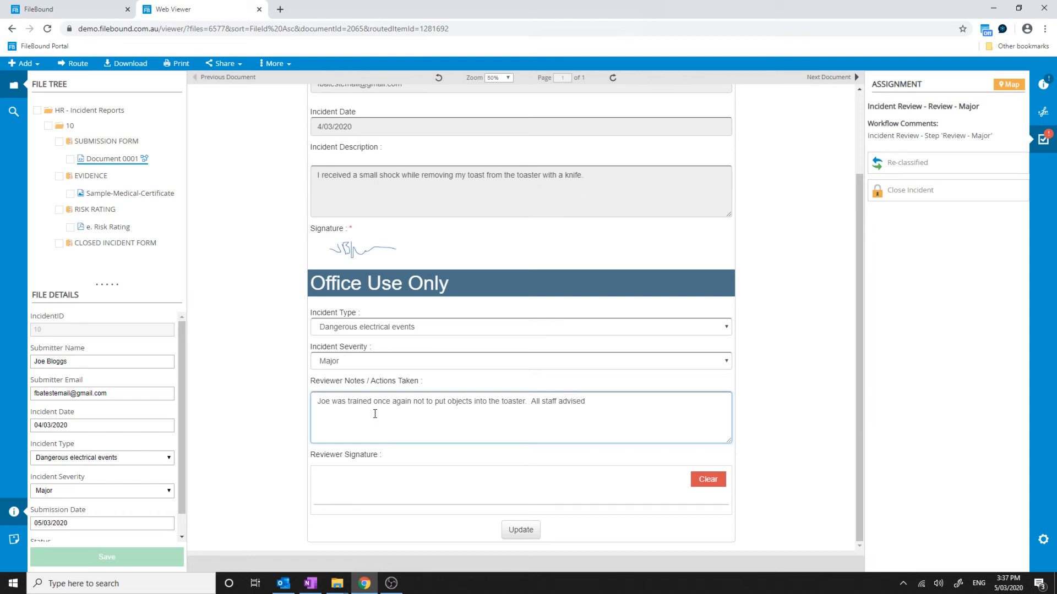
{"action": "type", "text": "on"}
Sign as reviewer, save the form, close the incident and open the Closed Incident Report
{"action": "mouse_move", "coordinate": [368, 480]}
{"action": "left_mouse_down"}
{"action": "mouse_move", "coordinate": [487, 504]}
{"action": "mouse_move", "coordinate": [556, 489]}
{"action": "left_mouse_up"}
{"action": "left_click", "coordinate": [521, 530]}
{"action": "left_click", "coordinate": [648, 160]}
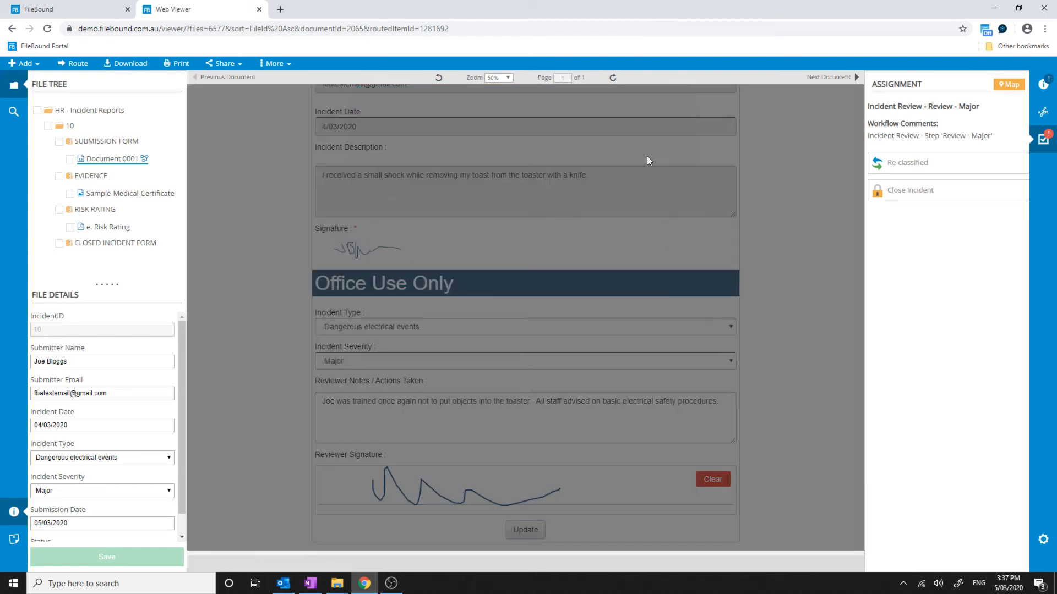
{"action": "left_click", "coordinate": [880, 190]}
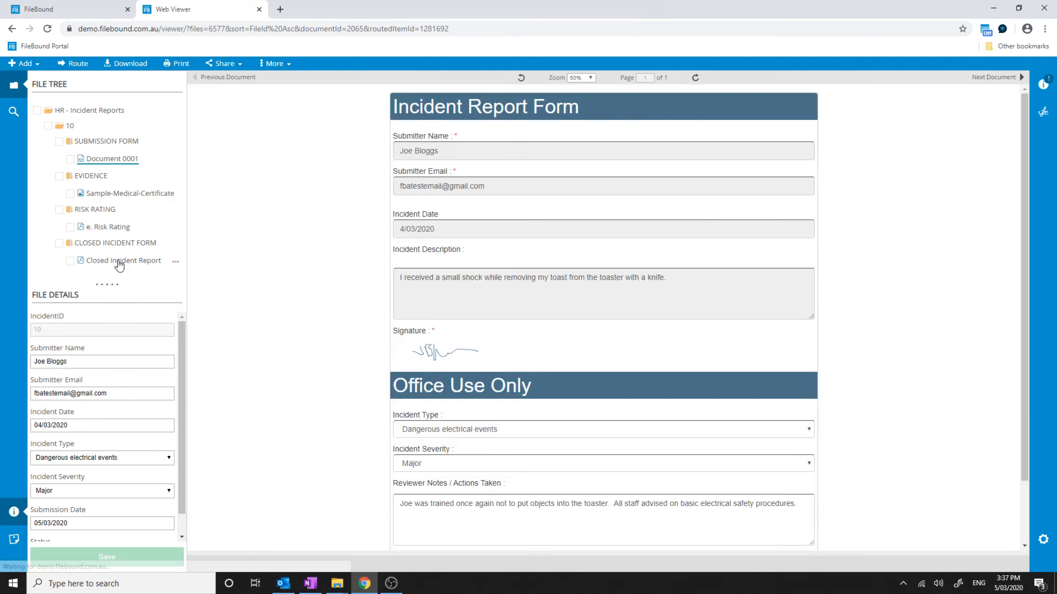
{"action": "left_click", "coordinate": [124, 260]}
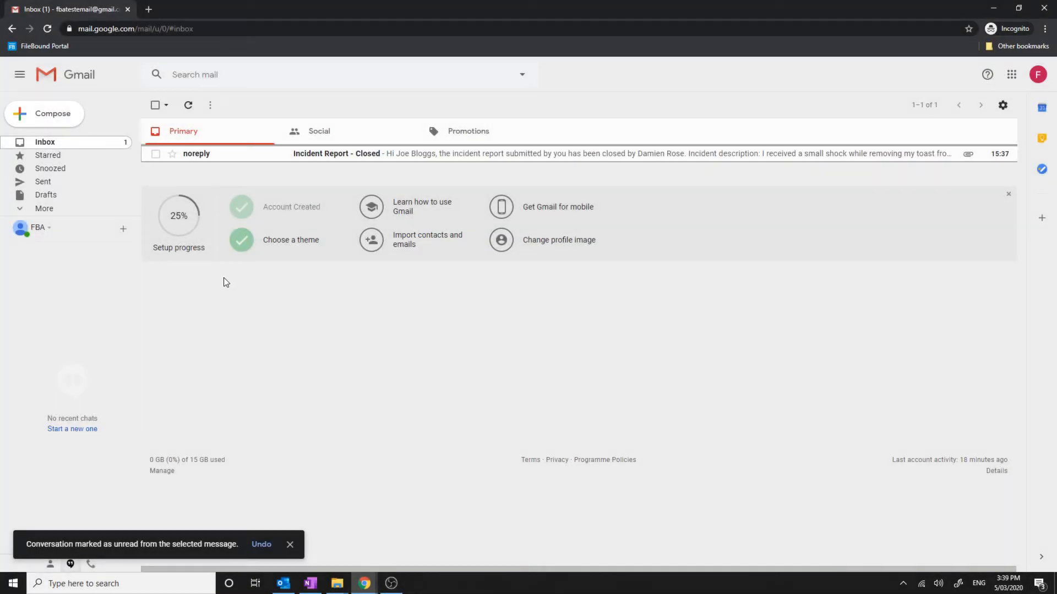
Open the Incident Report - Closed email, expand its trimmed text and view the attached PDF
{"action": "left_click", "coordinate": [320, 154]}
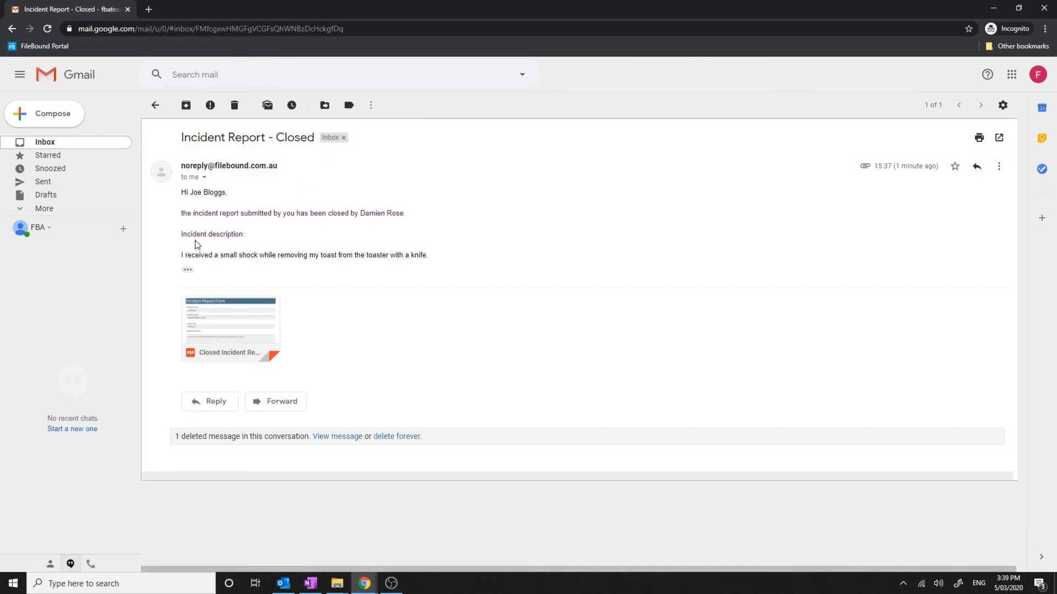
{"action": "left_click_drag", "start_coordinate": [200, 254], "coordinate": [434, 259]}
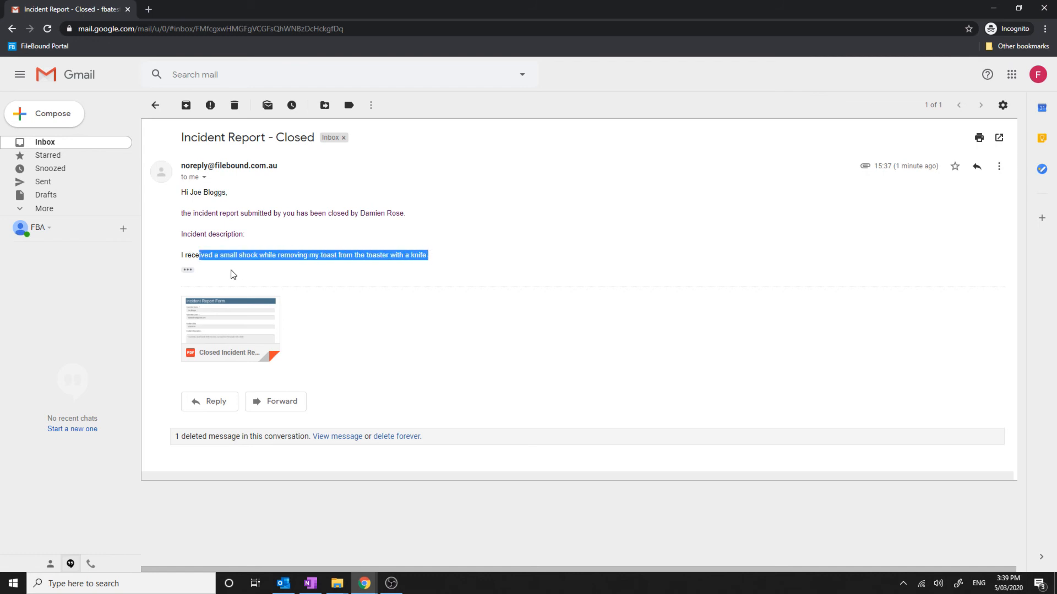
{"action": "left_click", "coordinate": [188, 270]}
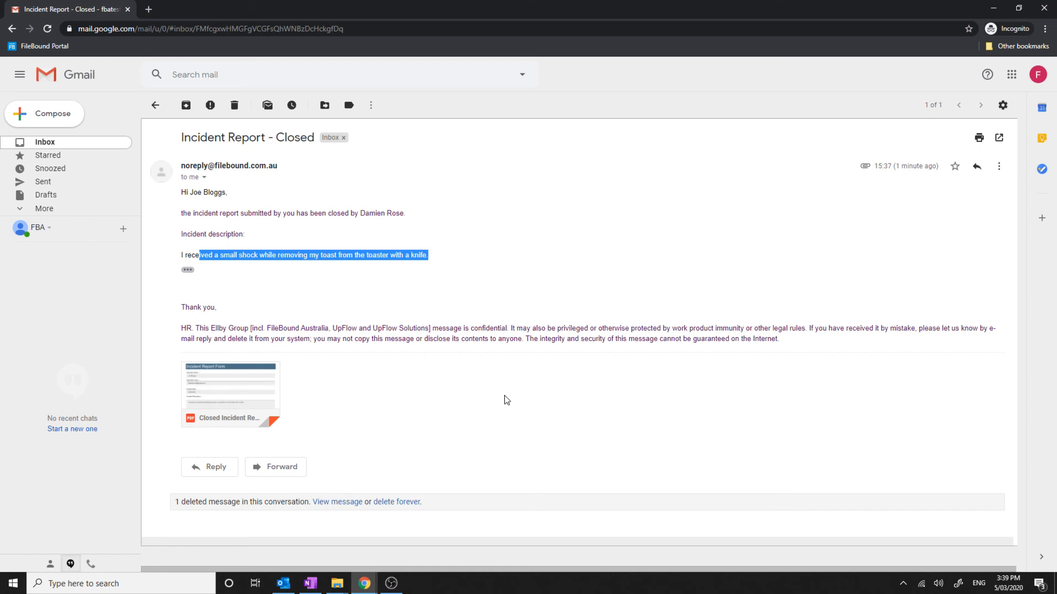
{"action": "left_click", "coordinate": [230, 386]}
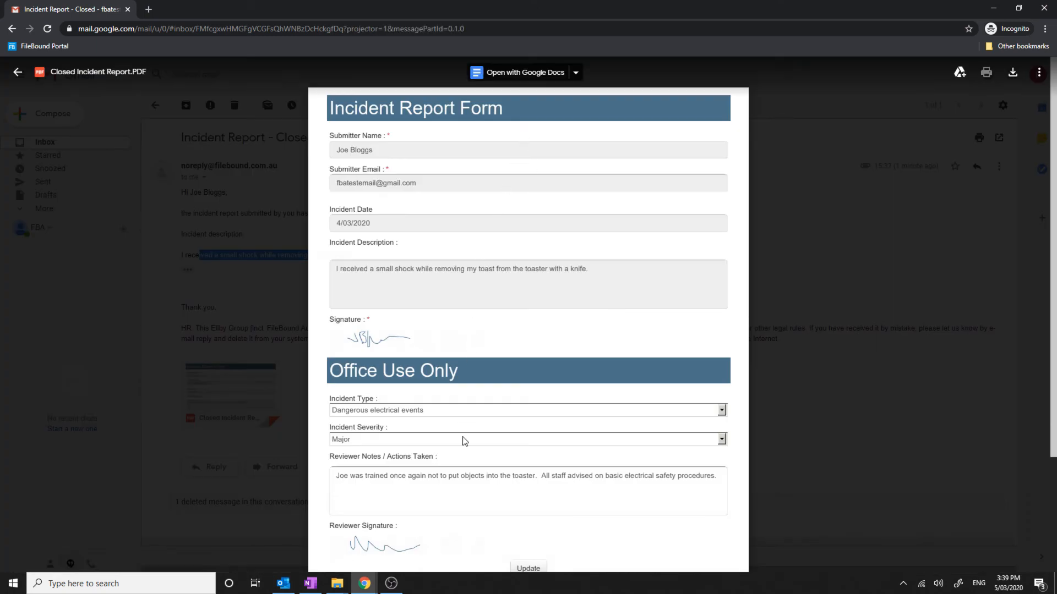
{"action": "scroll", "coordinate": [476, 440], "scroll_direction": "down", "scroll_amount": 5}
{"action": "scroll", "coordinate": [473, 456], "scroll_direction": "up", "scroll_amount": 5}
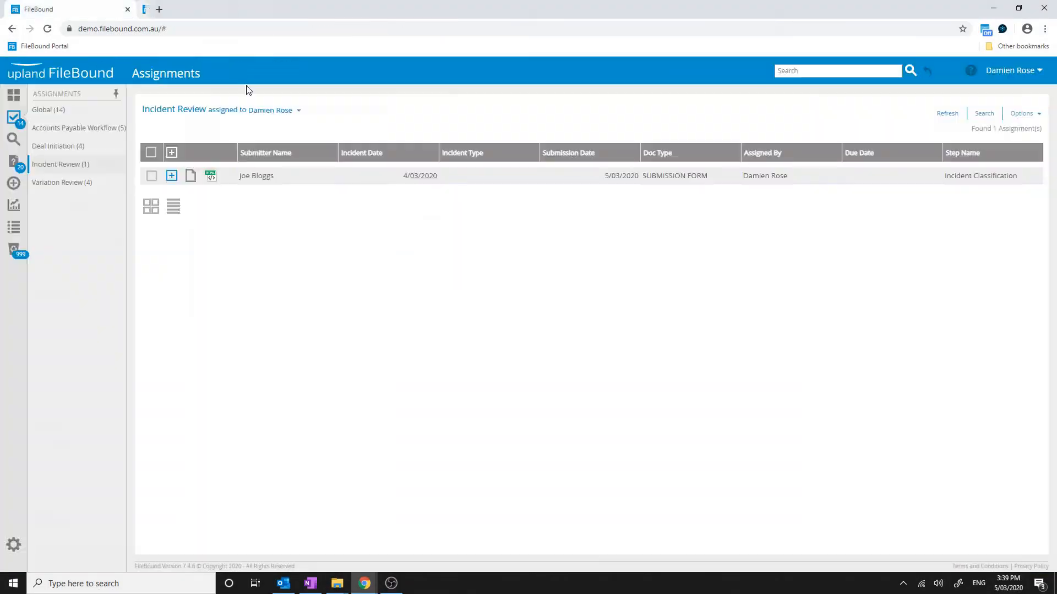
Search HR - Incident Reports, then filter to Moderate severity, returning closed incident 8
{"action": "left_click", "coordinate": [14, 138]}
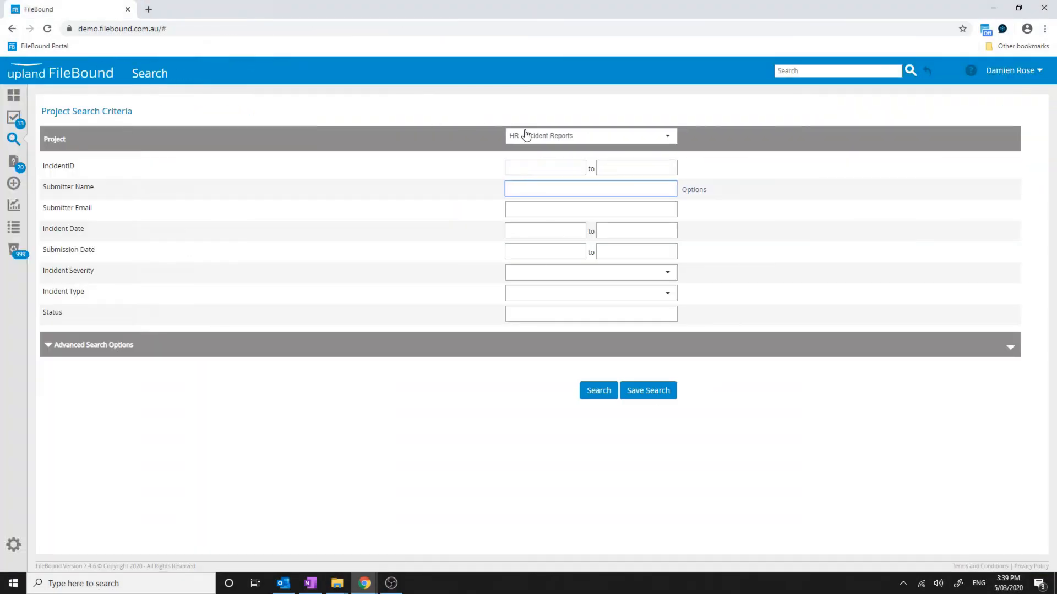
{"action": "left_click", "coordinate": [597, 393]}
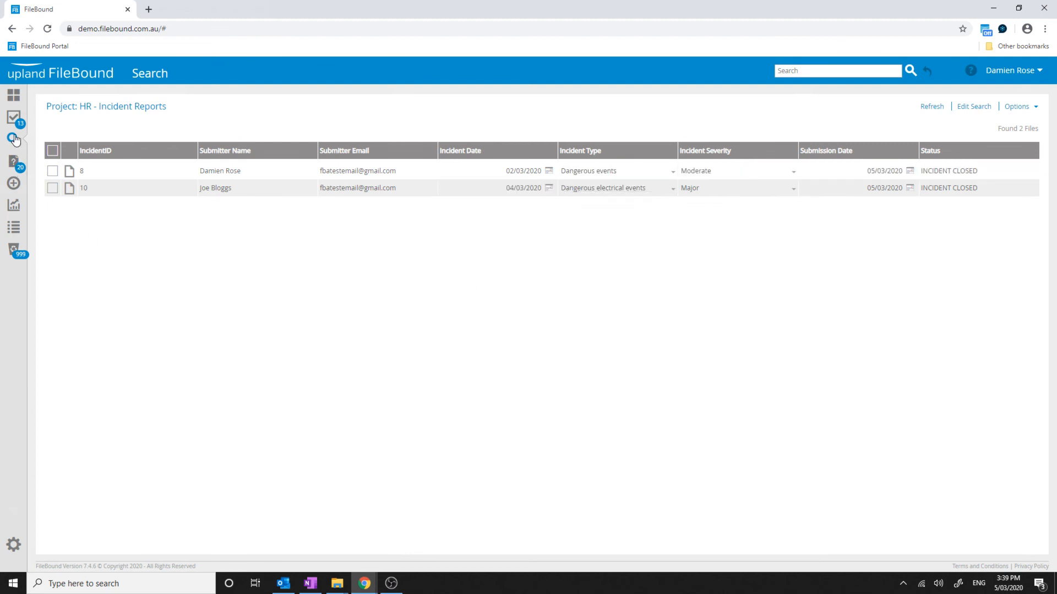
{"action": "left_click", "coordinate": [69, 189]}
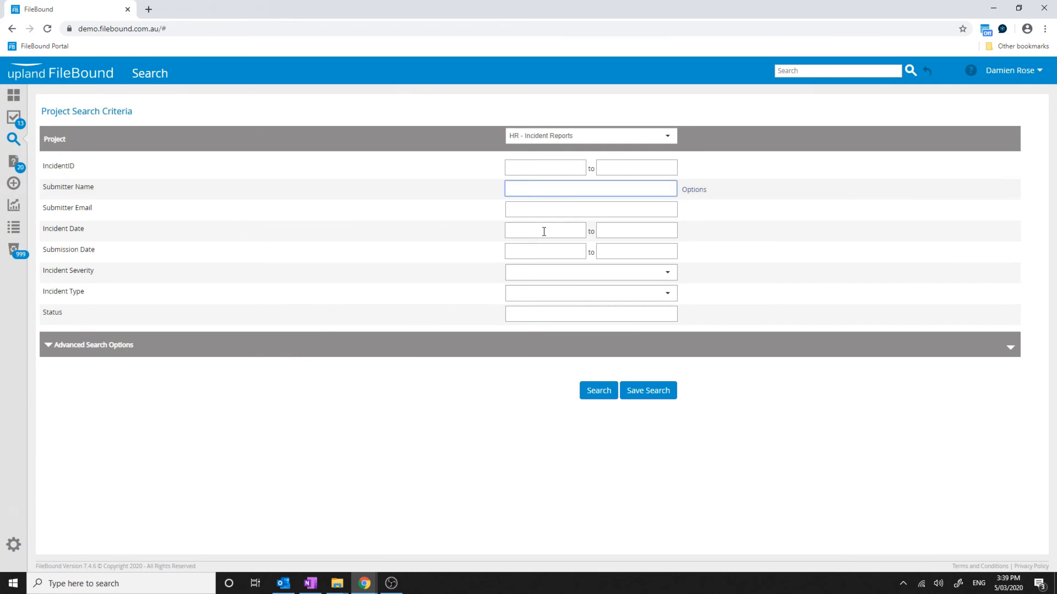
{"action": "left_click", "coordinate": [621, 273]}
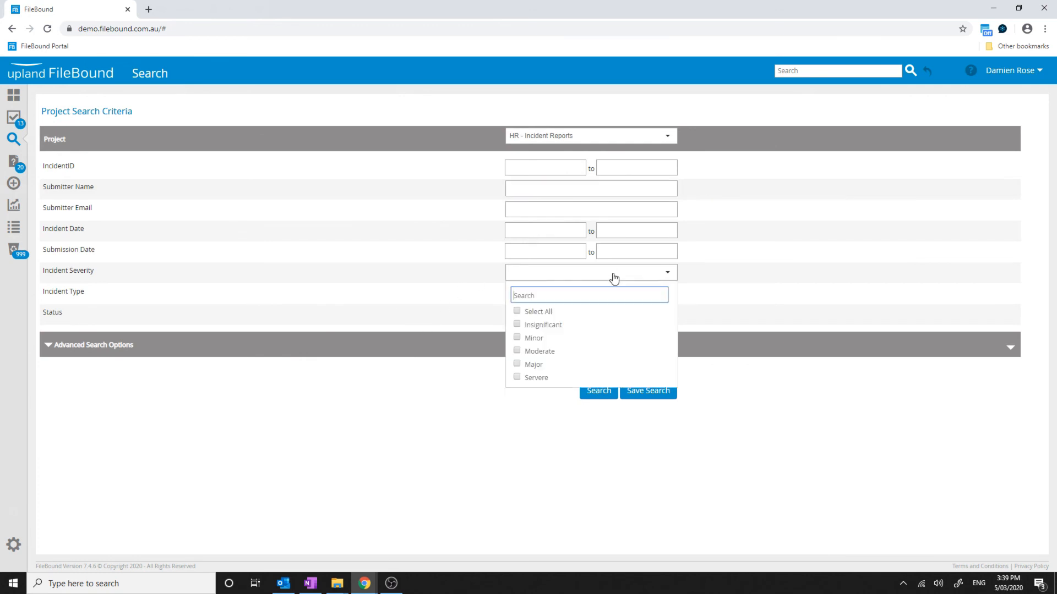
{"action": "left_click", "coordinate": [534, 351]}
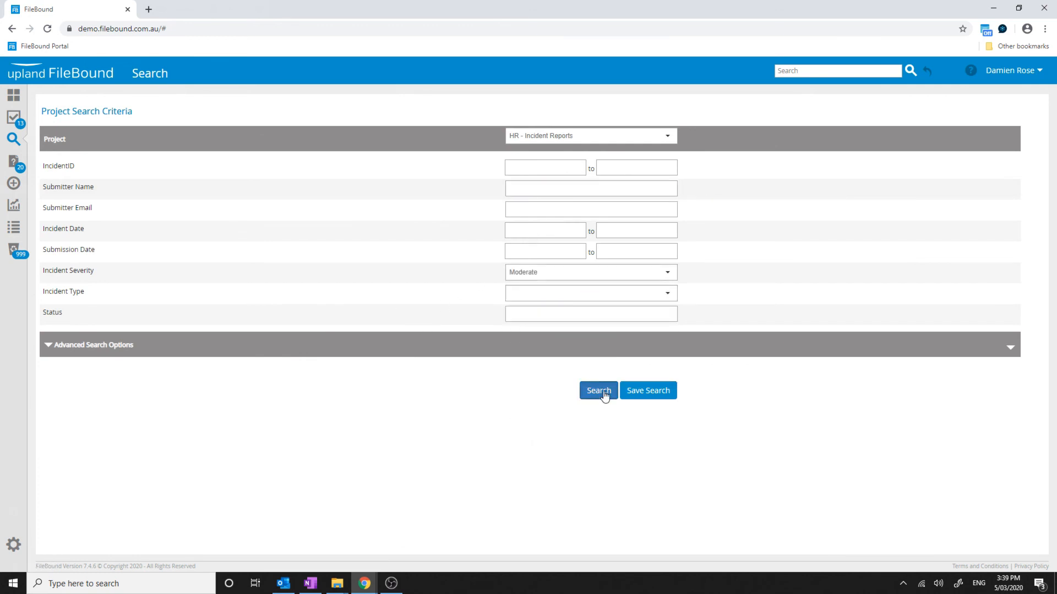
{"action": "left_click", "coordinate": [605, 395]}
{"action": "left_click", "coordinate": [973, 106]}
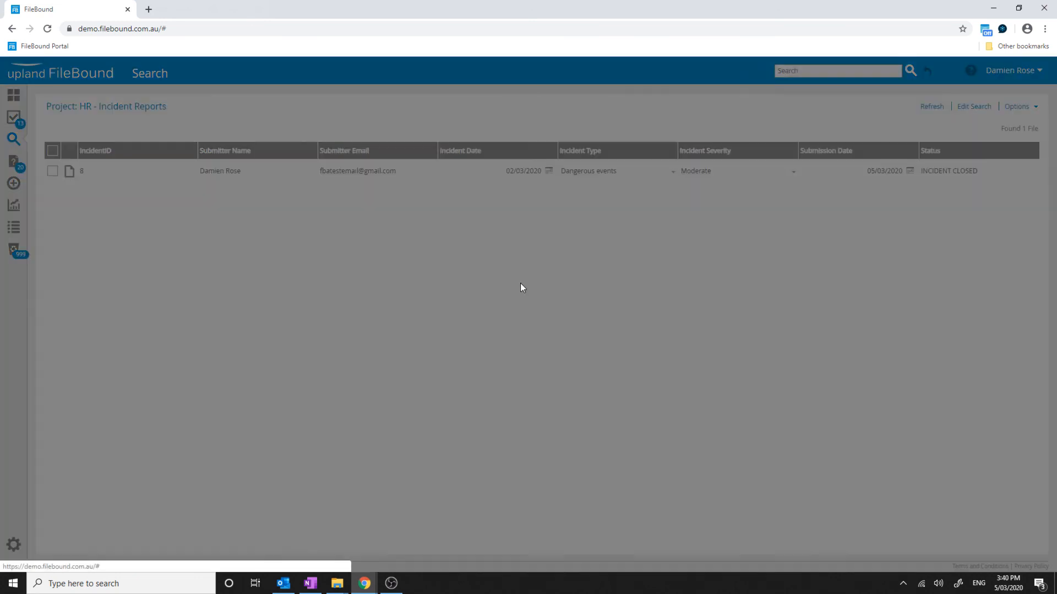